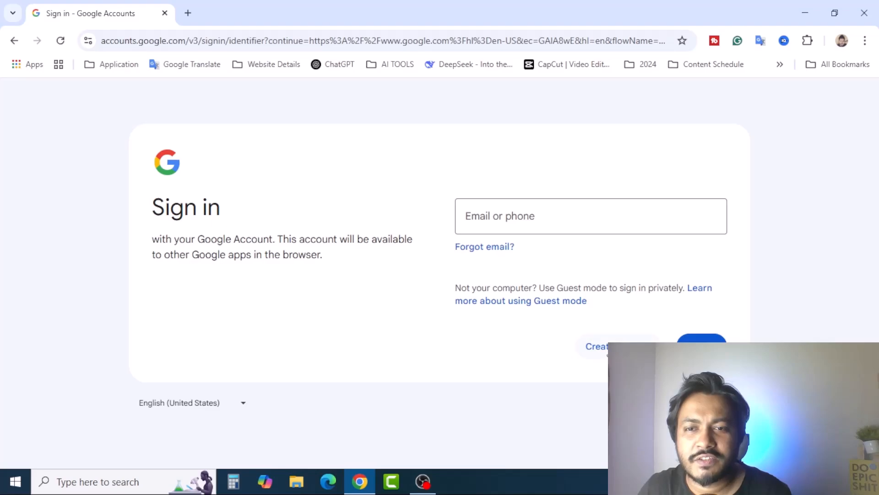
Step: Start a personal Google account and enter the new user's first and last name
{"action": "left_click", "coordinate": [603, 351]}
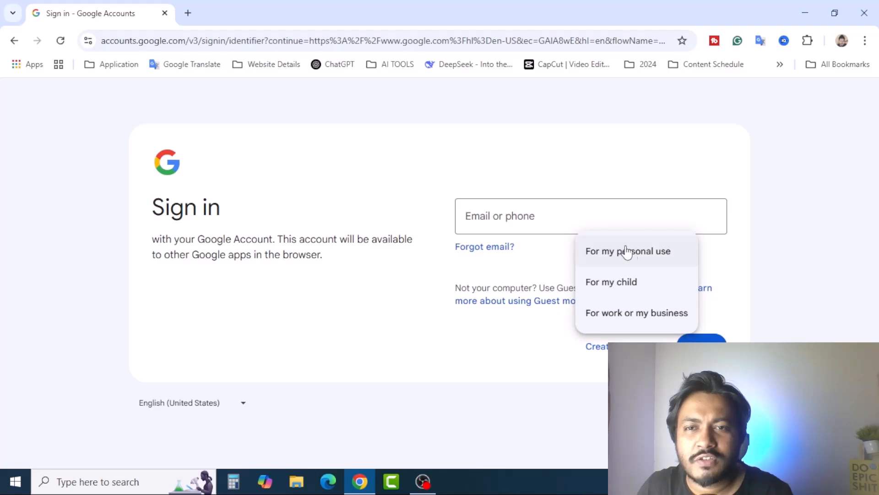
{"action": "left_click", "coordinate": [653, 255]}
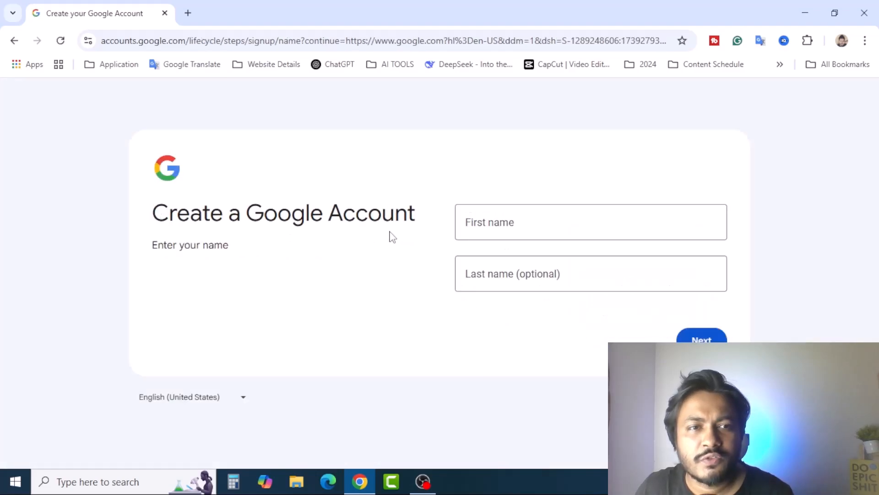
{"action": "left_click", "coordinate": [500, 221]}
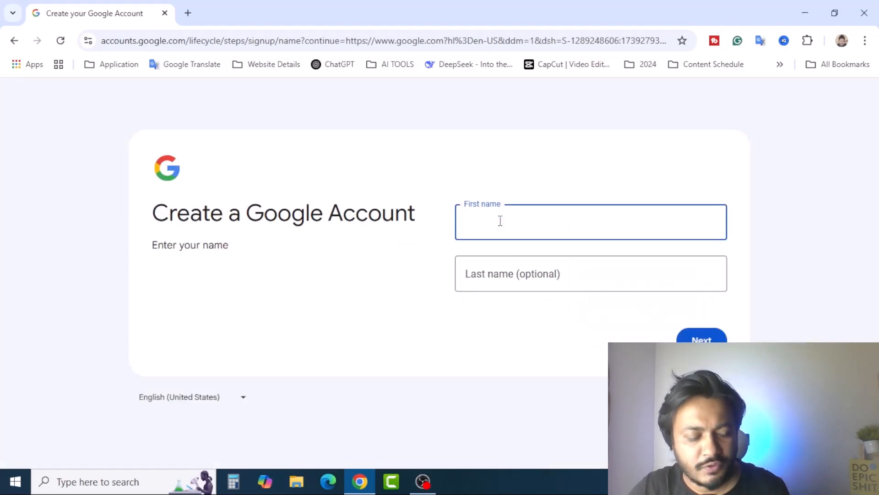
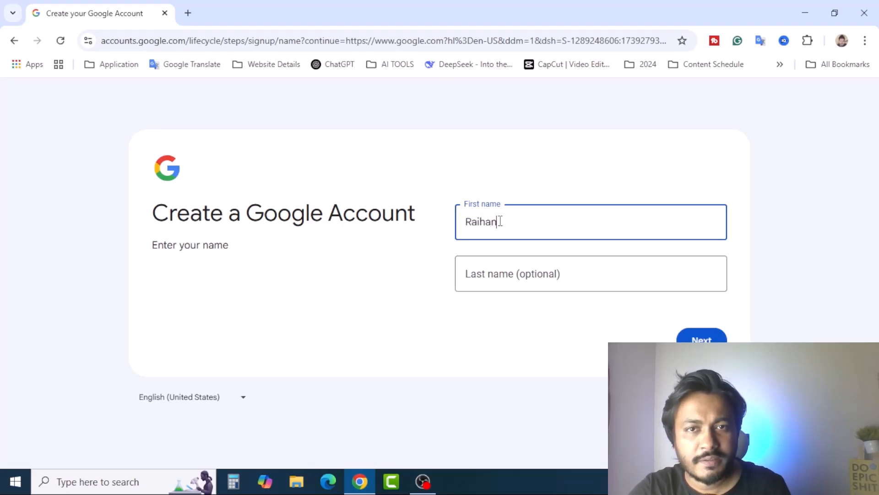
{"action": "key", "text": "Tab"}
{"action": "left_click", "coordinate": [714, 340]}
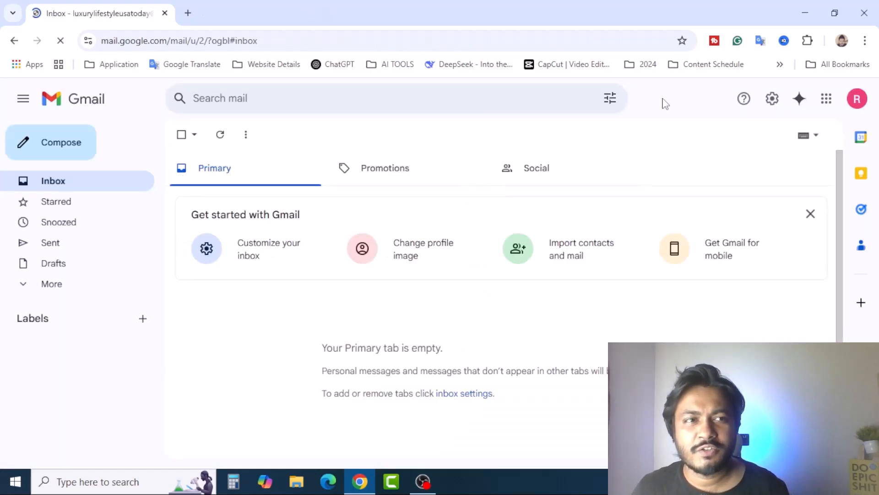
Step: Open YouTube in a new tab and start a channel, editing its name and handle
{"action": "left_click", "coordinate": [187, 13]}
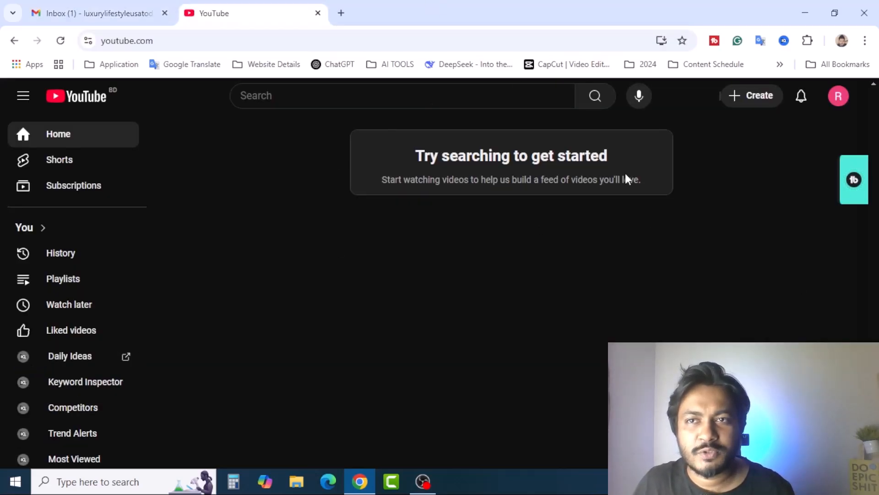
{"action": "left_click", "coordinate": [839, 98]}
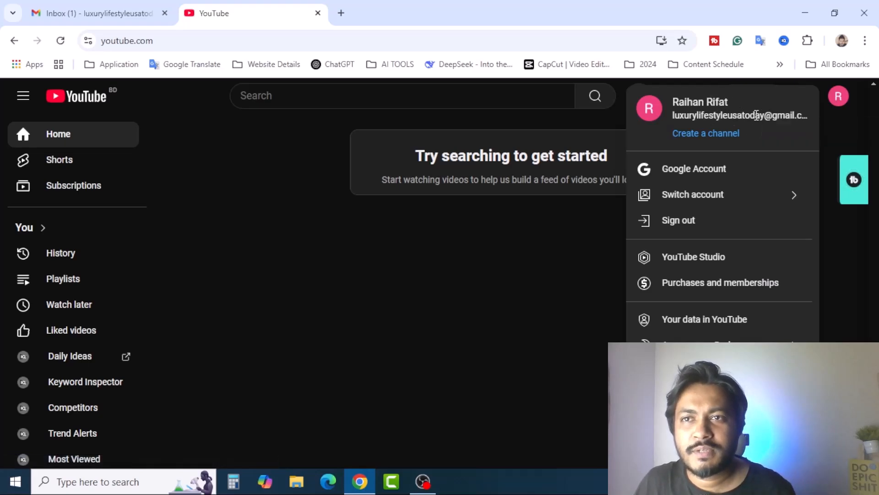
{"action": "left_click", "coordinate": [718, 138]}
{"action": "left_click", "coordinate": [370, 295]}
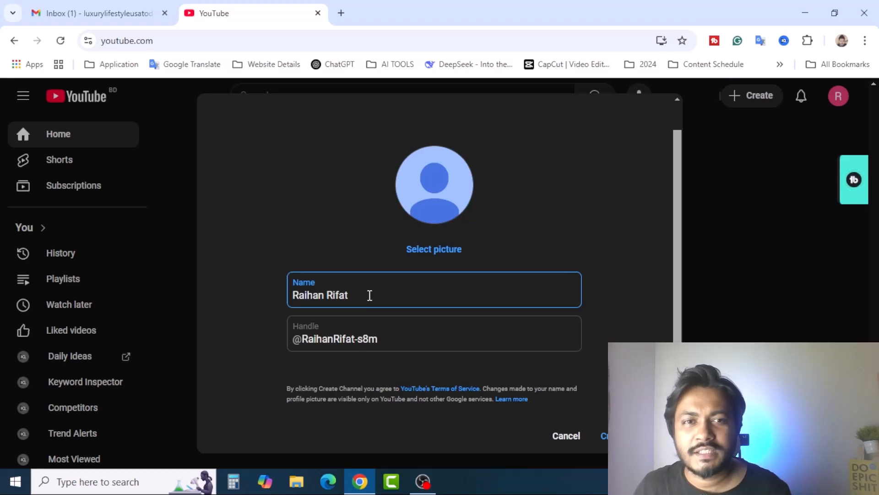
{"action": "left_click", "coordinate": [389, 340]}
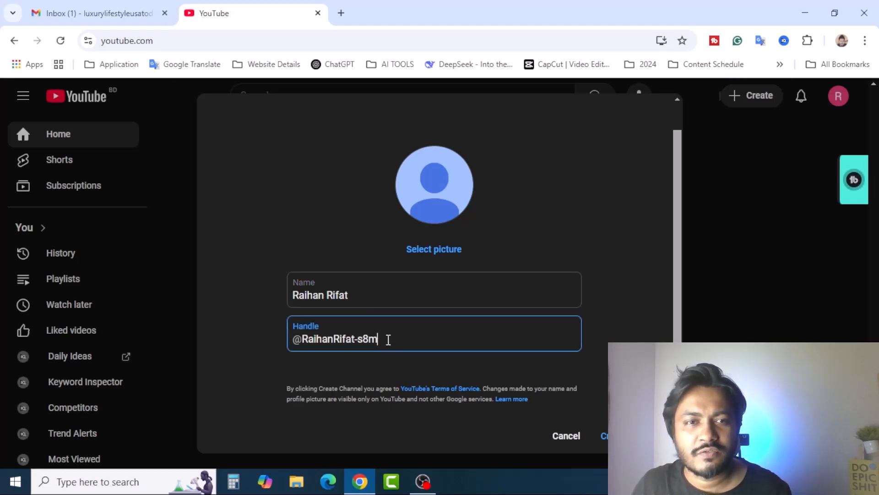
Step: Select the new account's e-mail address in Gmail, then return to the channel form
{"action": "left_click", "coordinate": [129, 14]}
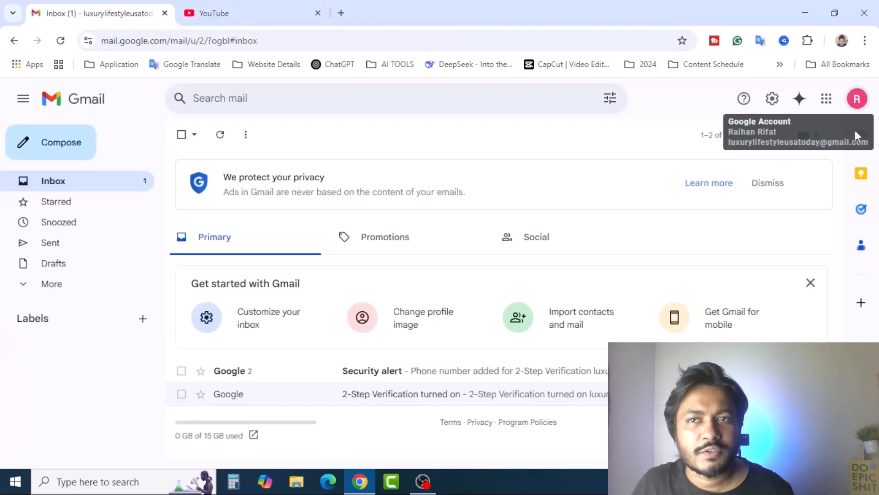
{"action": "left_click", "coordinate": [857, 99]}
{"action": "left_click_drag", "start_coordinate": [813, 137], "coordinate": [659, 142]}
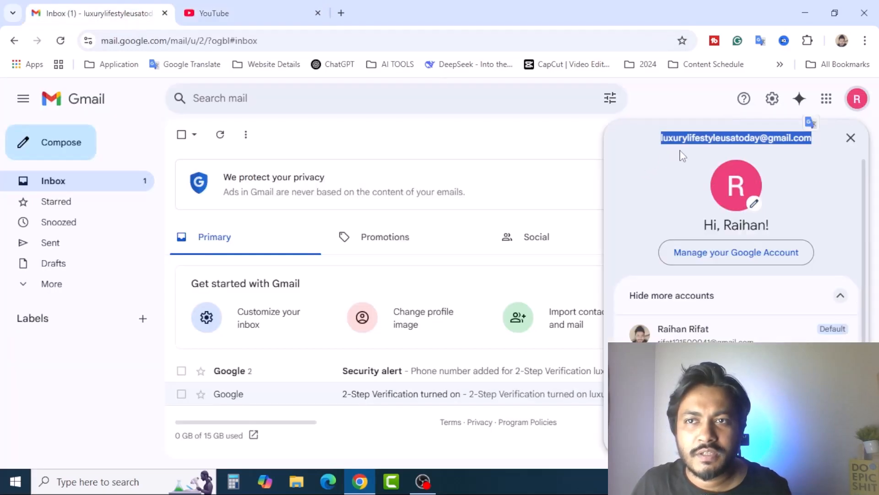
{"action": "key", "text": "ctrl+Tab"}
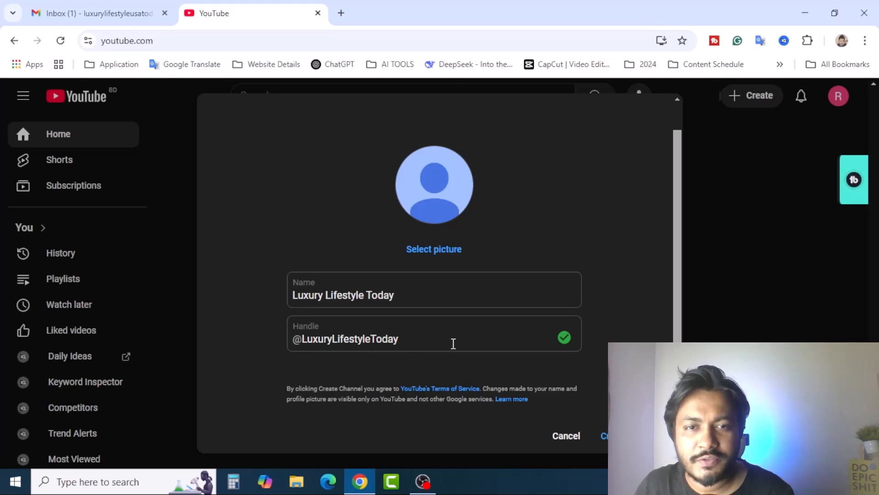
{"action": "scroll", "coordinate": [622, 340], "scroll_direction": "up", "scroll_amount": 2}
{"action": "scroll", "coordinate": [621, 340], "scroll_direction": "down", "scroll_amount": 2}
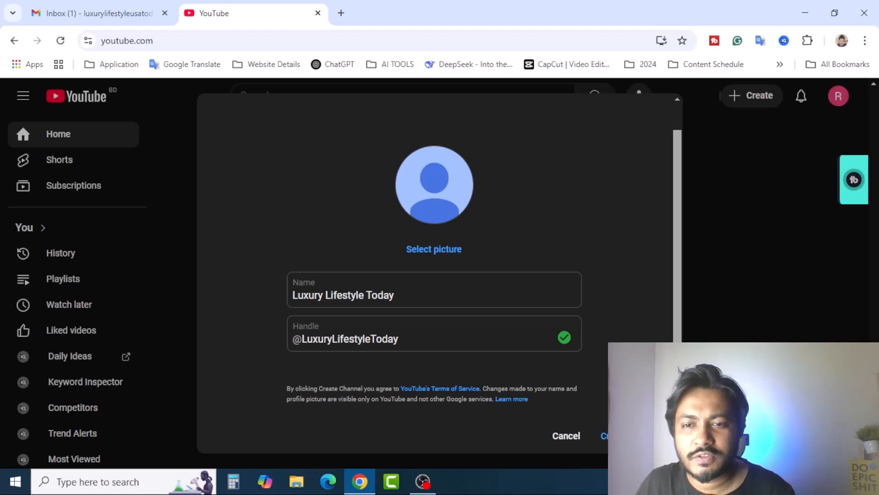
Step: Create the Luxury Lifestyle Today channel and review its About details
{"action": "left_click", "coordinate": [603, 436]}
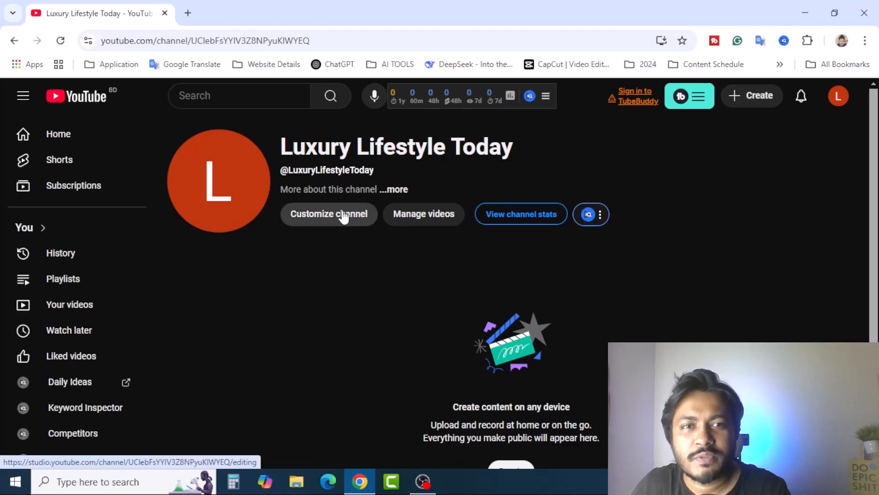
{"action": "left_click", "coordinate": [395, 190]}
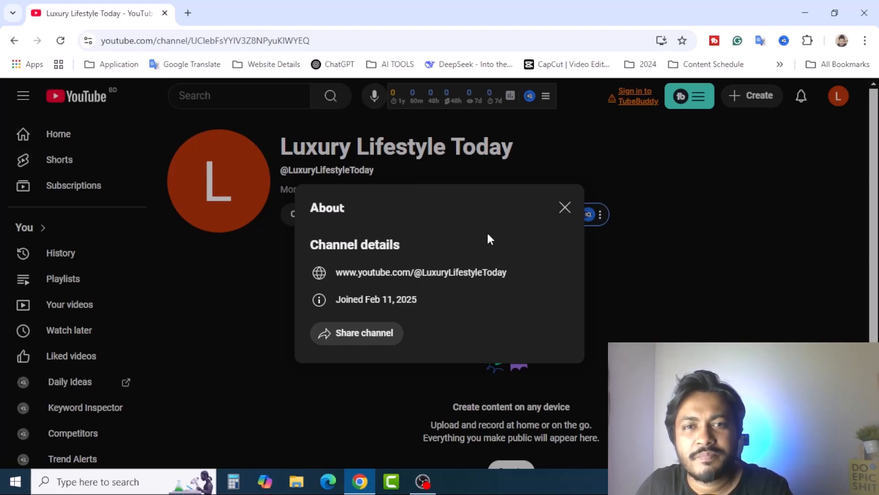
{"action": "left_click", "coordinate": [565, 207]}
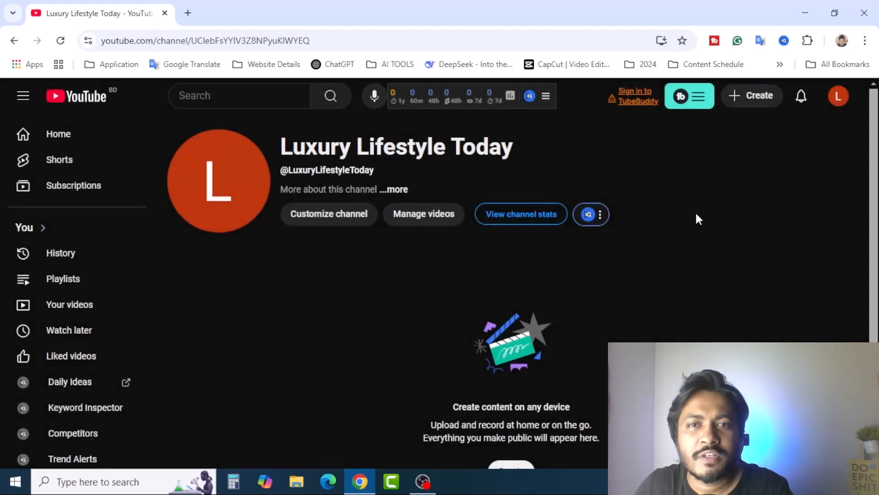
{"action": "scroll", "coordinate": [326, 254], "scroll_direction": "down", "scroll_amount": 2}
{"action": "scroll", "coordinate": [207, 177], "scroll_direction": "up", "scroll_amount": 2}
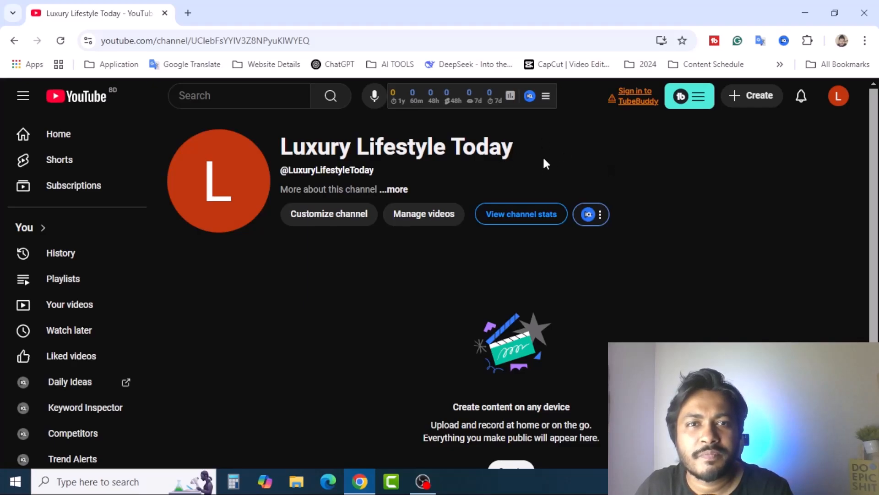
{"action": "left_click", "coordinate": [395, 190]}
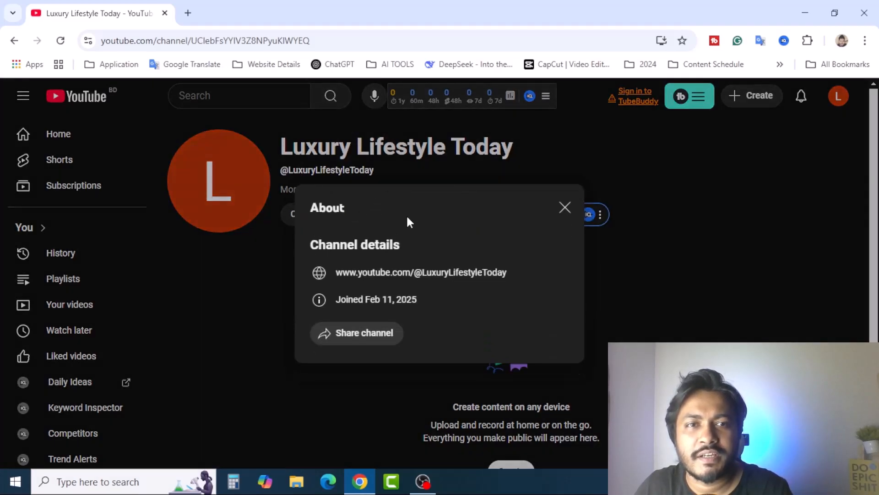
{"action": "left_click", "coordinate": [566, 209]}
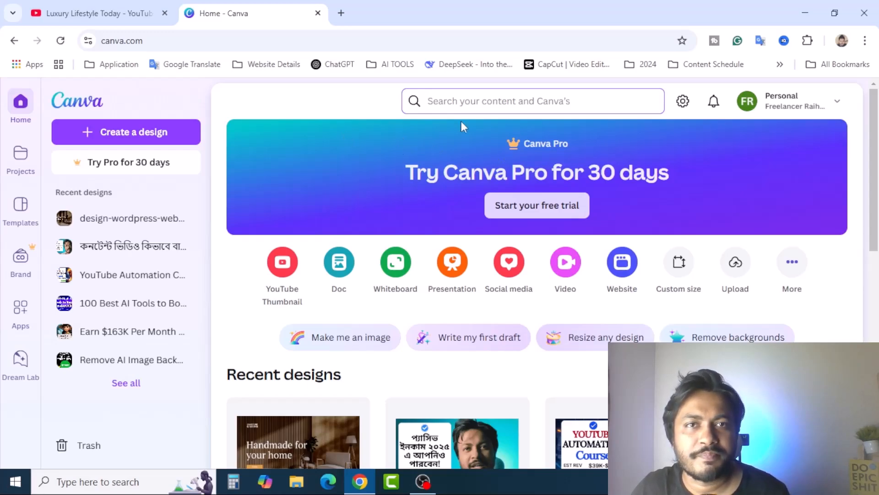
Step: Search Canva templates for 'logo' and return to the pink neon logo design
{"action": "type", "text": "logo"}
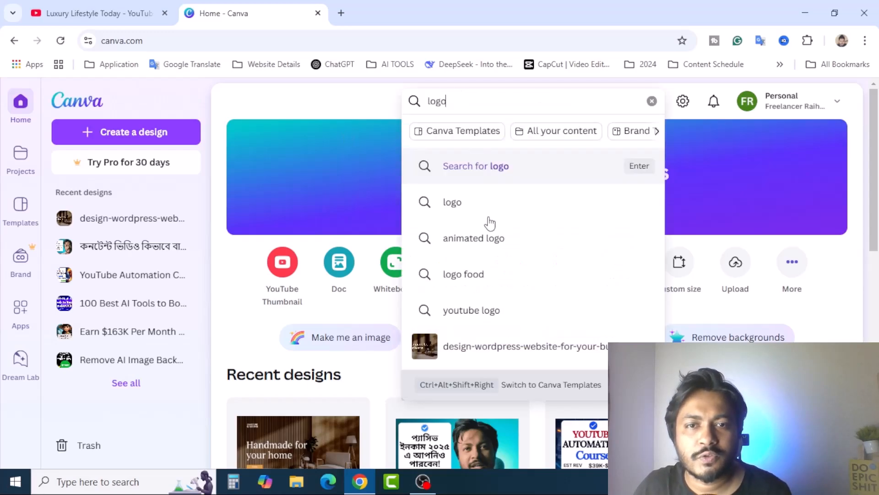
{"action": "left_click", "coordinate": [496, 312]}
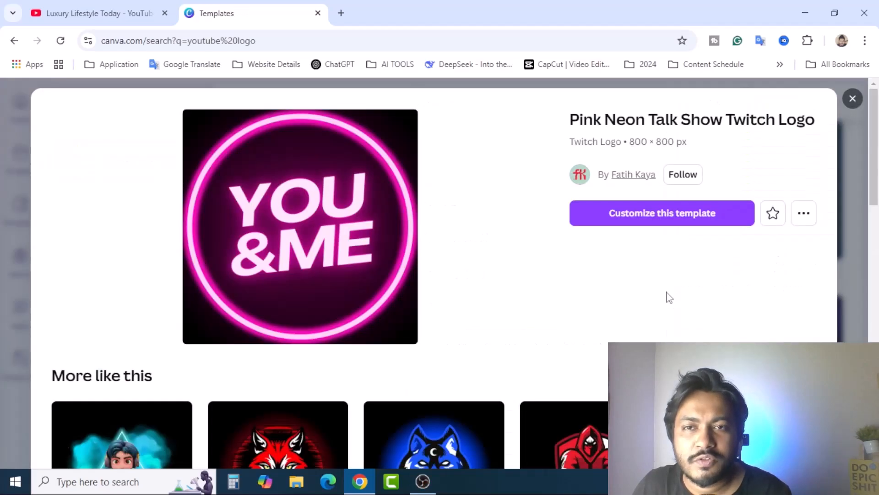
{"action": "scroll", "coordinate": [672, 306], "scroll_direction": "down", "scroll_amount": 8}
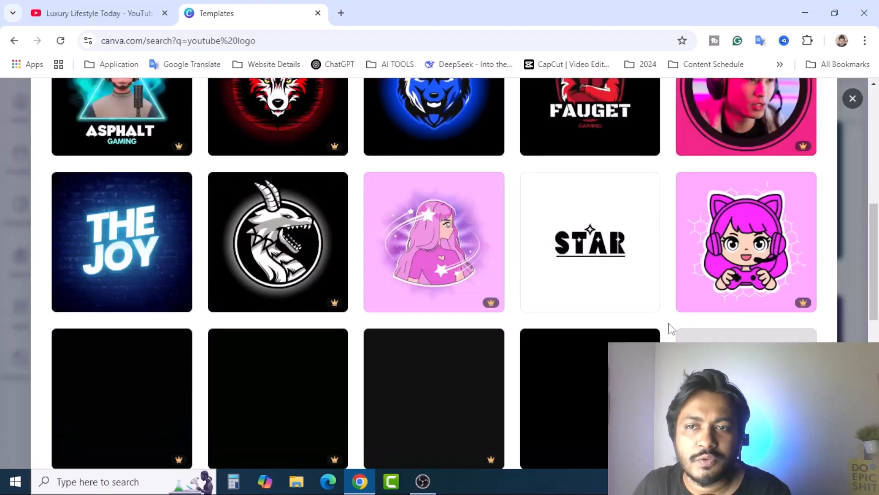
{"action": "scroll", "coordinate": [669, 328], "scroll_direction": "down", "scroll_amount": 5}
{"action": "scroll", "coordinate": [669, 328], "scroll_direction": "up", "scroll_amount": 13}
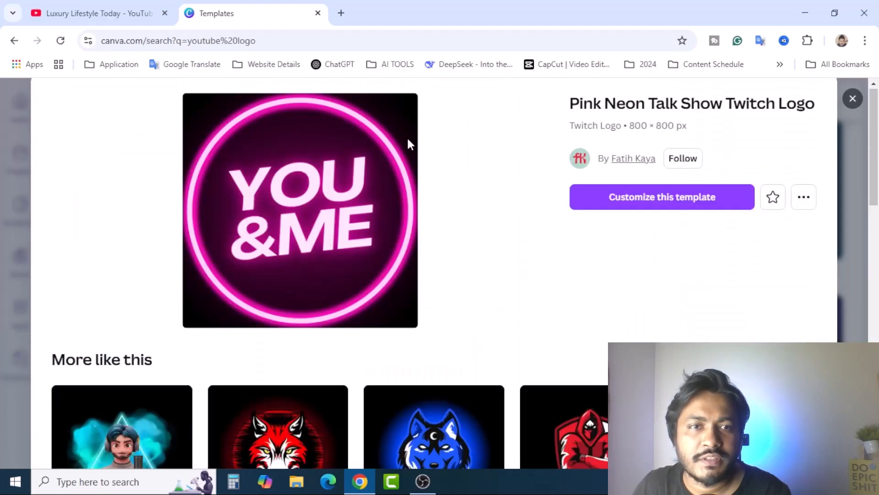
{"action": "scroll", "coordinate": [362, 221], "scroll_direction": "up", "scroll_amount": 1}
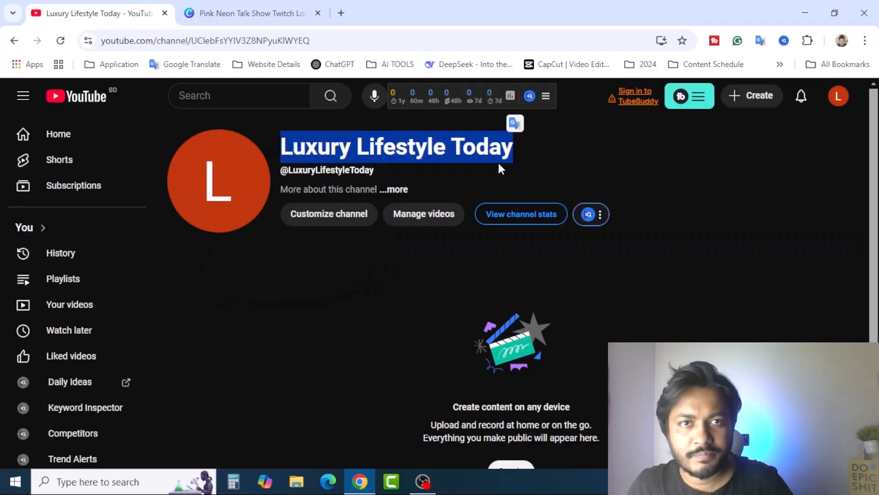
{"action": "left_click", "coordinate": [292, 18]}
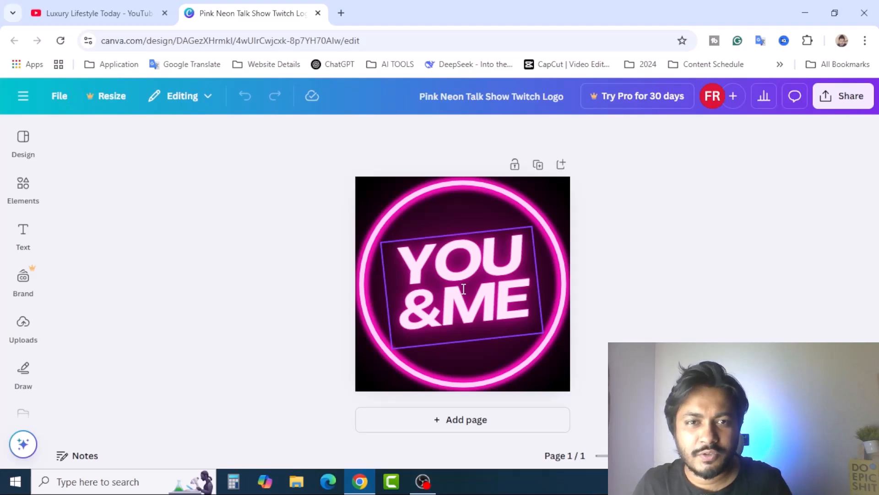
Step: Replace the logo's YOU & ME text with the channel name and retitle the design Luxury Lifestyle Today
{"action": "double_click", "coordinate": [463, 289]}
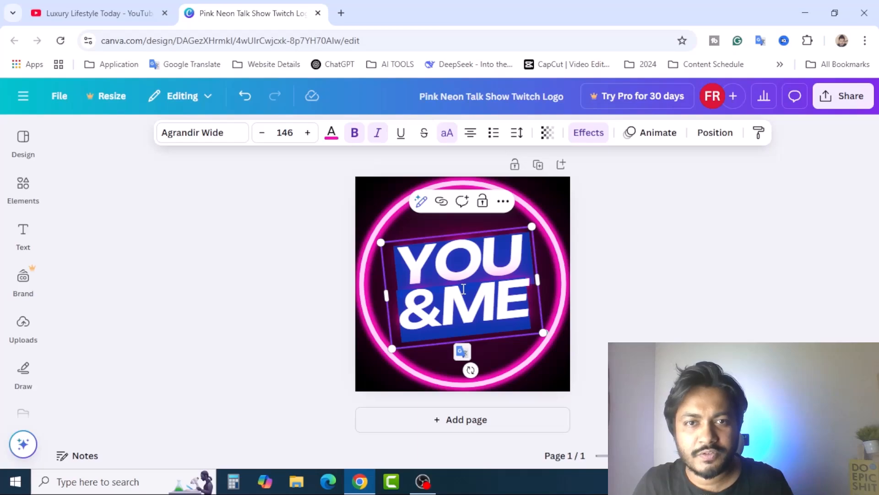
{"action": "key", "text": "ctrl+v"}
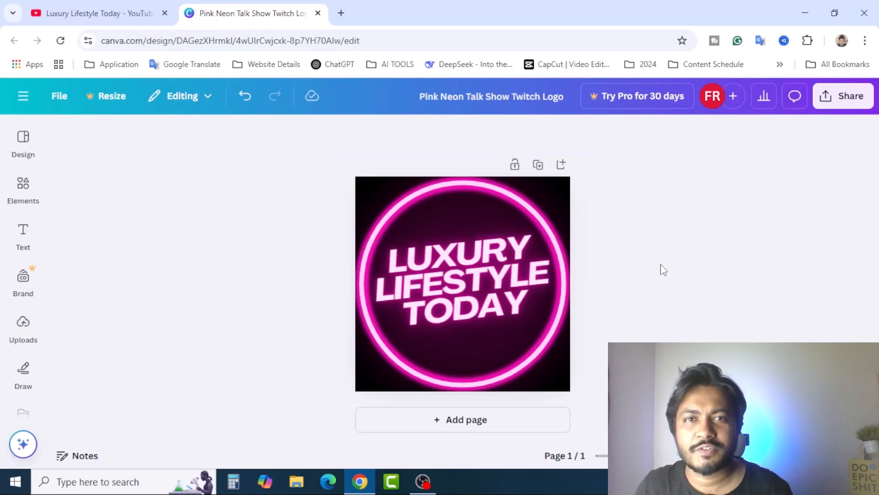
{"action": "left_click", "coordinate": [536, 104]}
{"action": "type", "text": "Luxury Lifestyle Today"}
{"action": "left_click", "coordinate": [682, 216]}
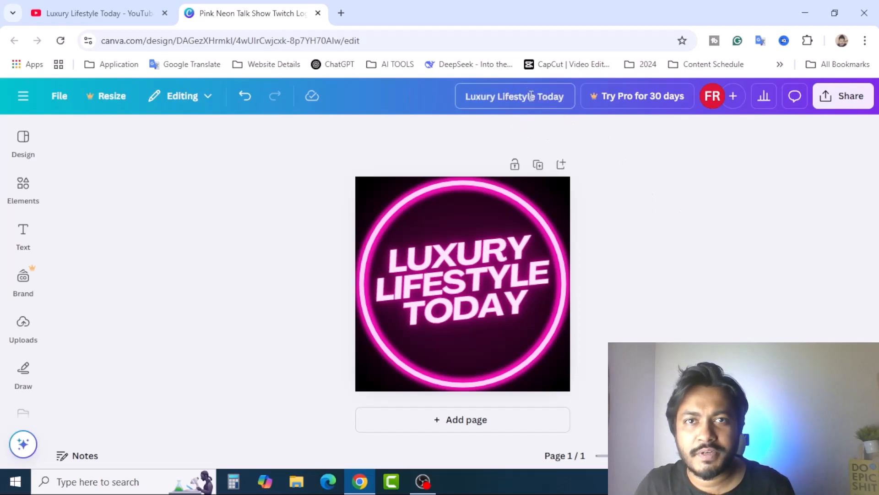
Step: Download the logo design as a PNG
{"action": "left_click", "coordinate": [844, 97]}
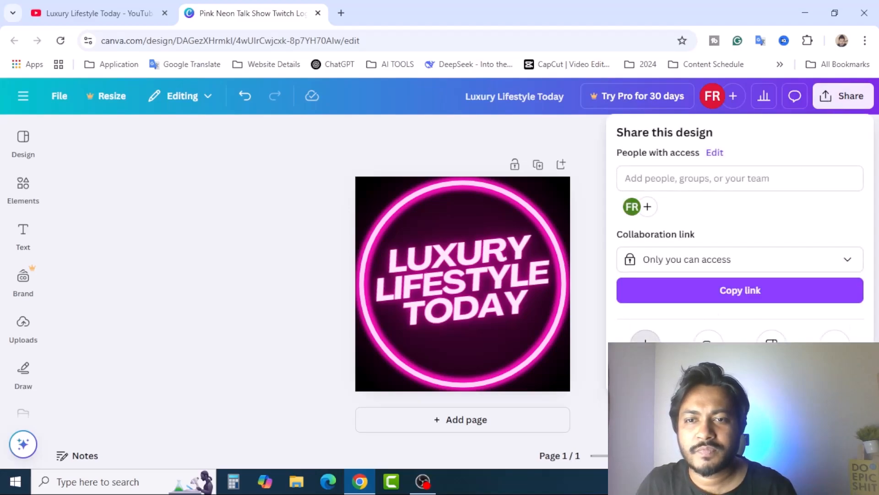
{"action": "left_click", "coordinate": [646, 346]}
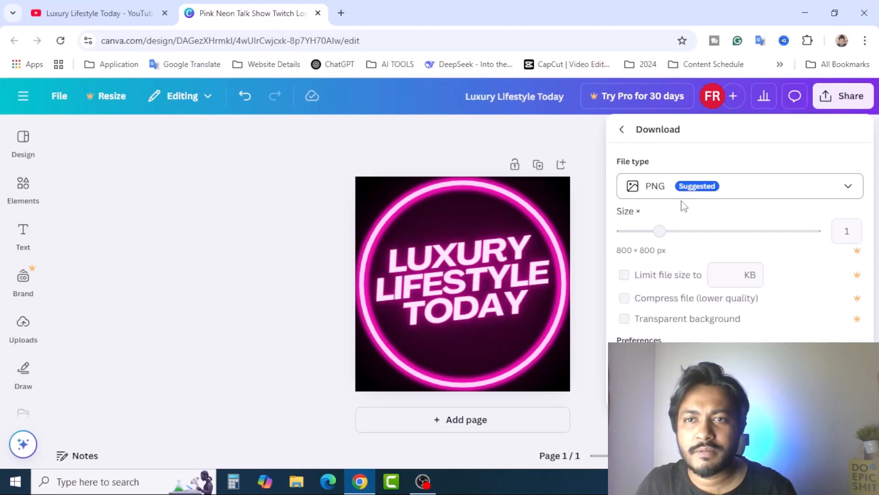
{"action": "left_click", "coordinate": [724, 386]}
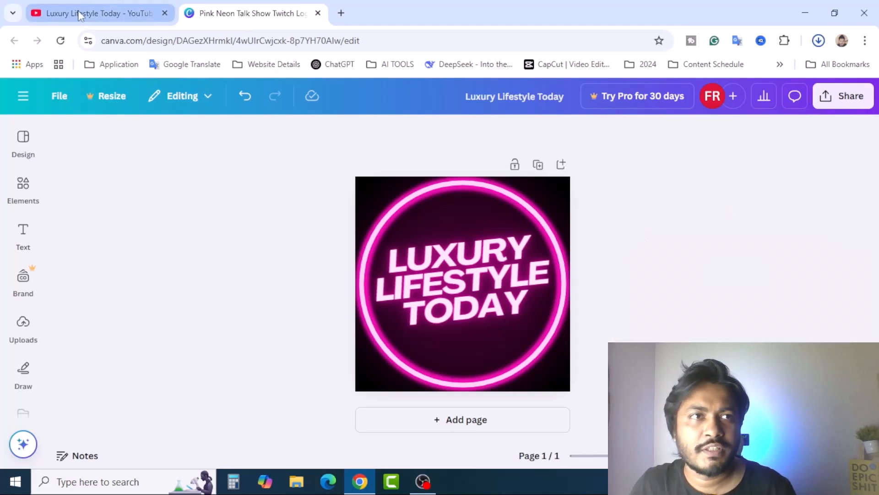
Step: Upload the neon logo as the profile picture on the channel customization page
{"action": "left_click", "coordinate": [75, 6]}
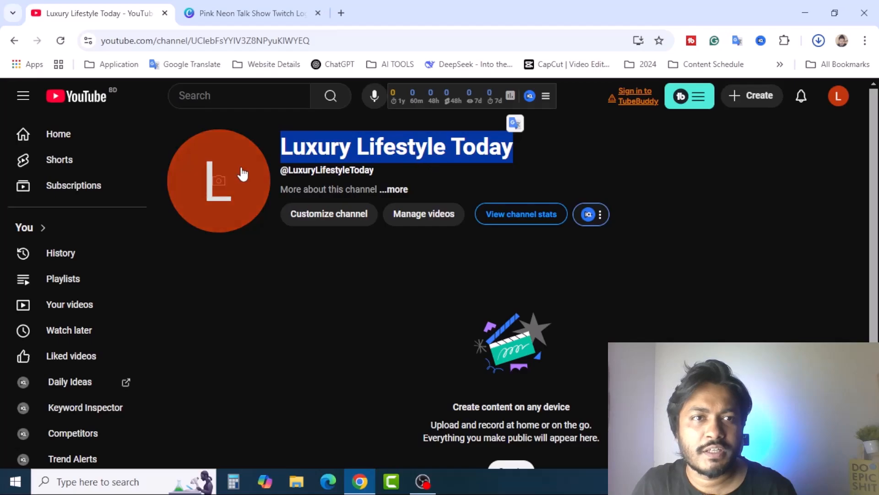
{"action": "left_click", "coordinate": [214, 187]}
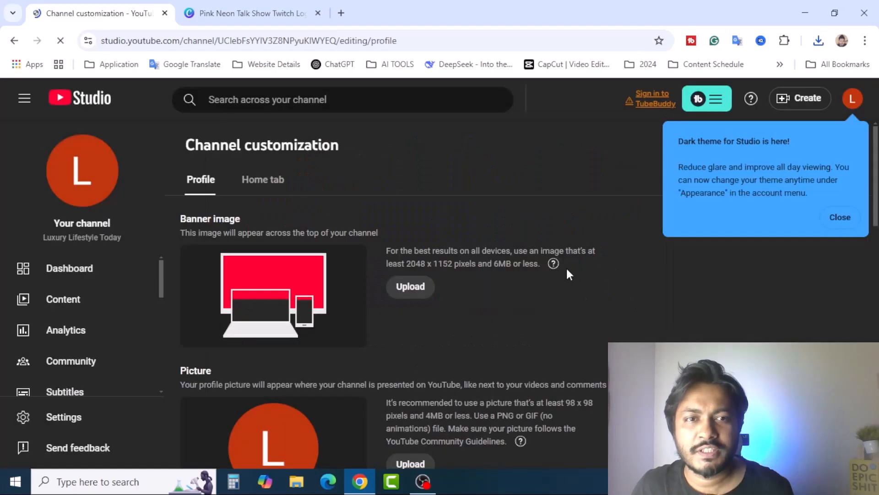
{"action": "left_click", "coordinate": [847, 217]}
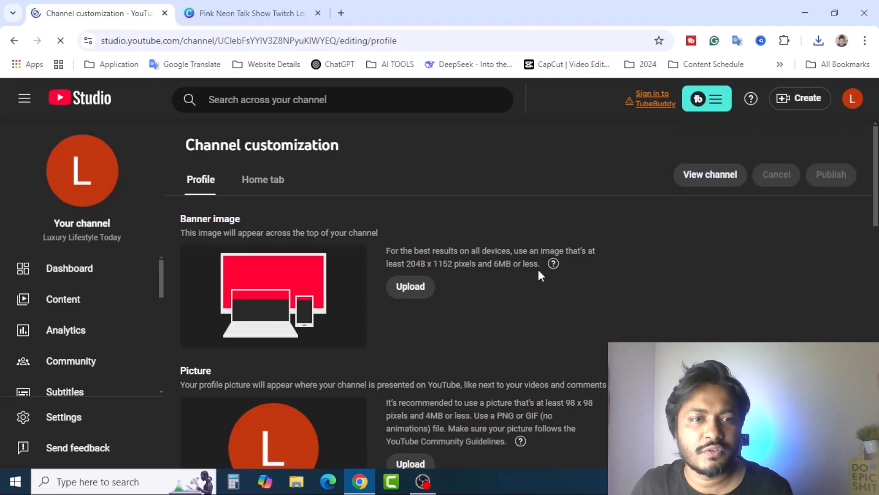
{"action": "scroll", "coordinate": [537, 268], "scroll_direction": "down", "scroll_amount": 6}
{"action": "scroll", "coordinate": [339, 266], "scroll_direction": "up", "scroll_amount": 4}
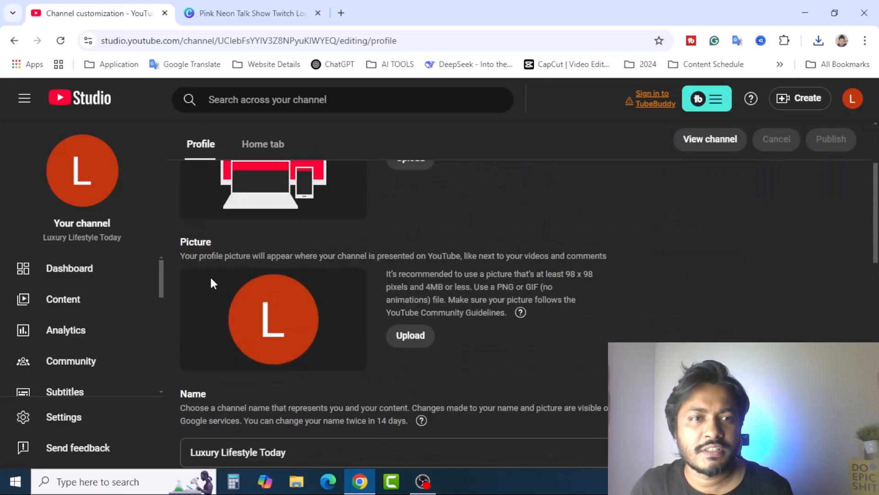
{"action": "left_click", "coordinate": [421, 336]}
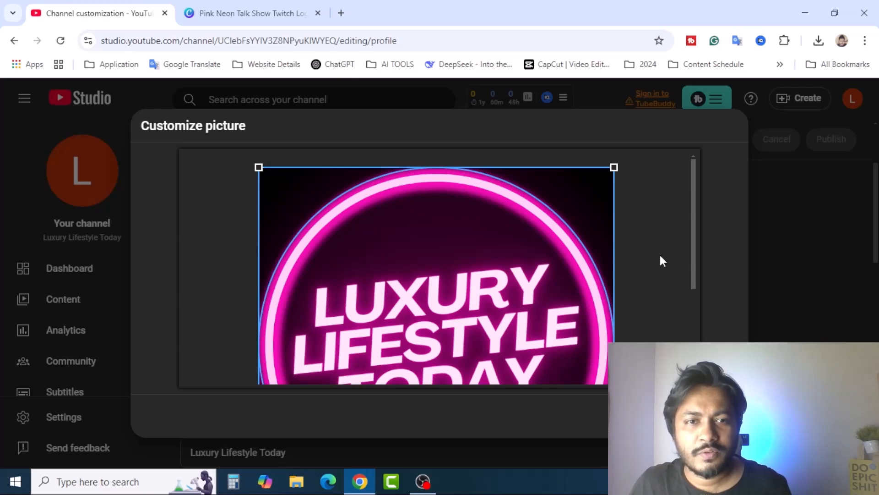
Step: Review the banner image section and its recommended 2048 x 1152 size
{"action": "scroll", "coordinate": [660, 256], "scroll_direction": "down", "scroll_amount": 3}
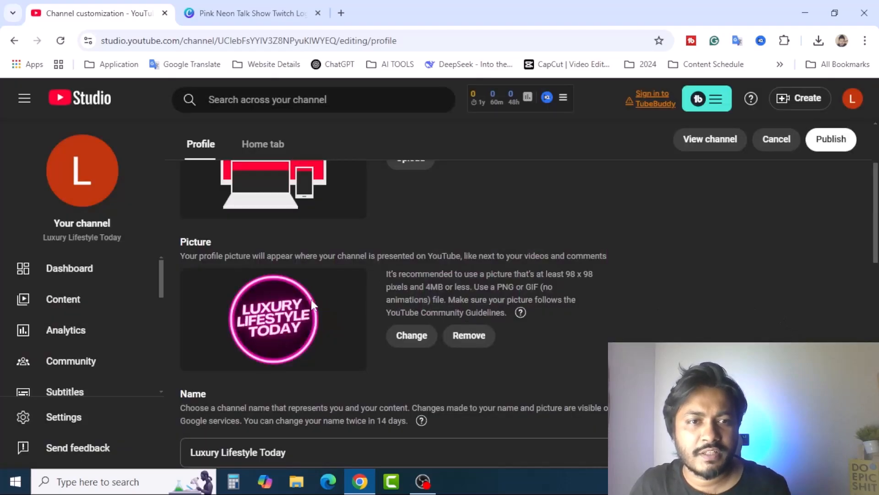
{"action": "scroll", "coordinate": [581, 275], "scroll_direction": "up", "scroll_amount": 3}
{"action": "scroll", "coordinate": [591, 275], "scroll_direction": "down", "scroll_amount": 5}
{"action": "scroll", "coordinate": [594, 278], "scroll_direction": "up", "scroll_amount": 4}
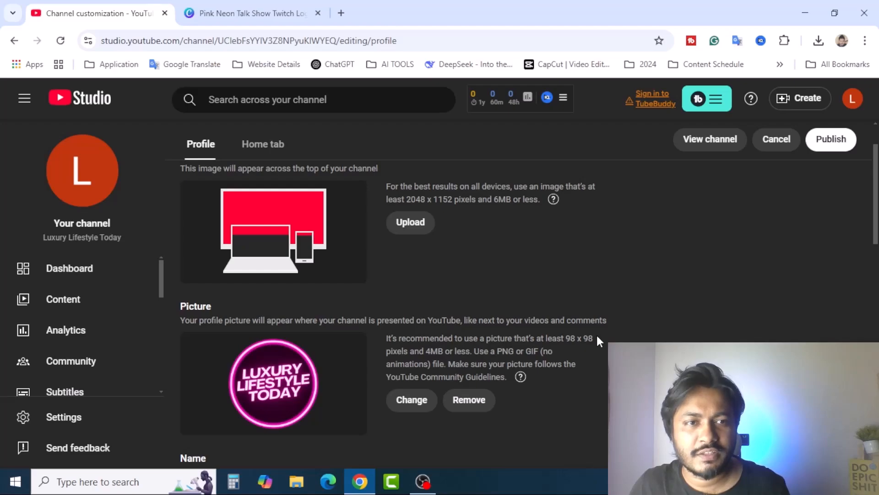
{"action": "scroll", "coordinate": [597, 339], "scroll_direction": "up", "scroll_amount": 2}
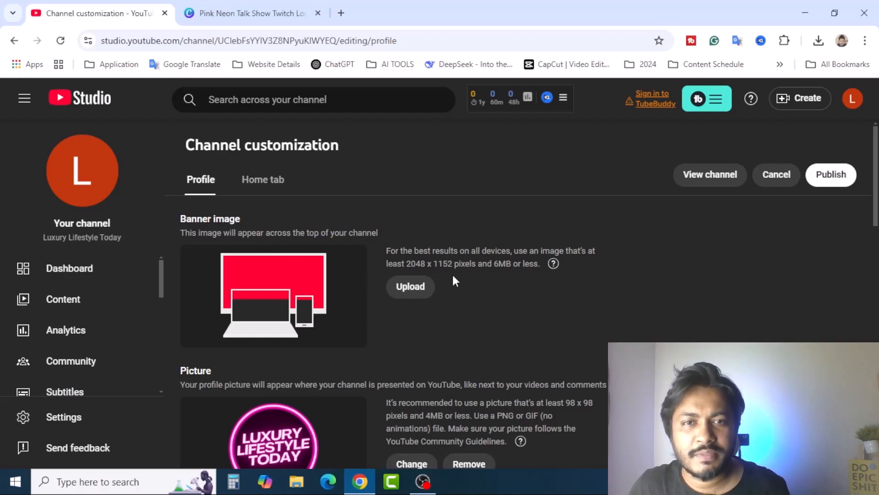
{"action": "left_click_drag", "start_coordinate": [407, 263], "coordinate": [453, 262]}
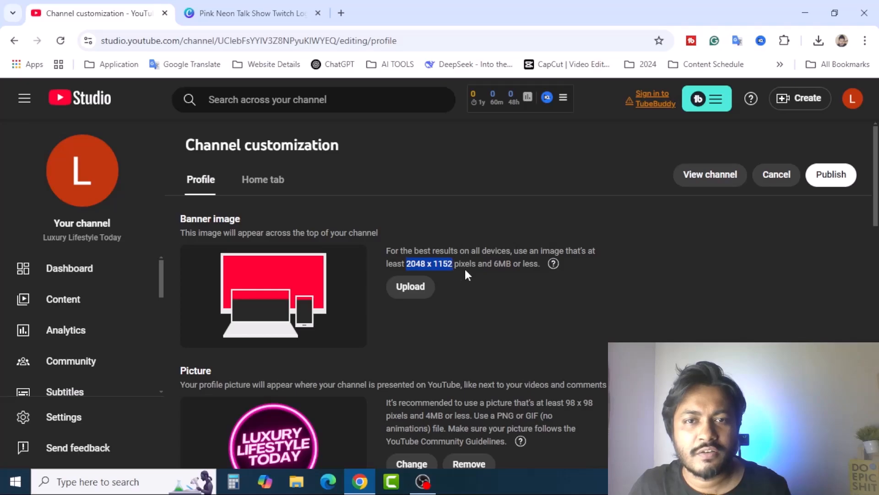
{"action": "left_click", "coordinate": [472, 262]}
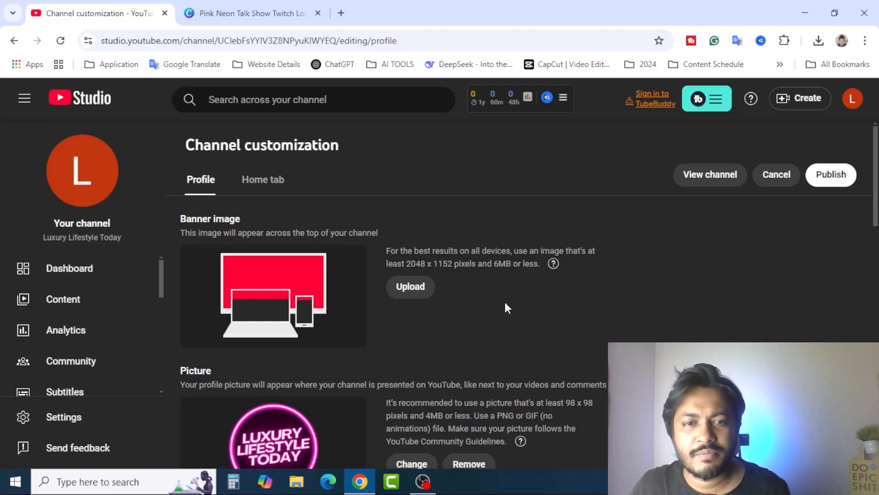
{"action": "scroll", "coordinate": [505, 302], "scroll_direction": "down", "scroll_amount": 7}
{"action": "scroll", "coordinate": [313, 262], "scroll_direction": "up", "scroll_amount": 3}
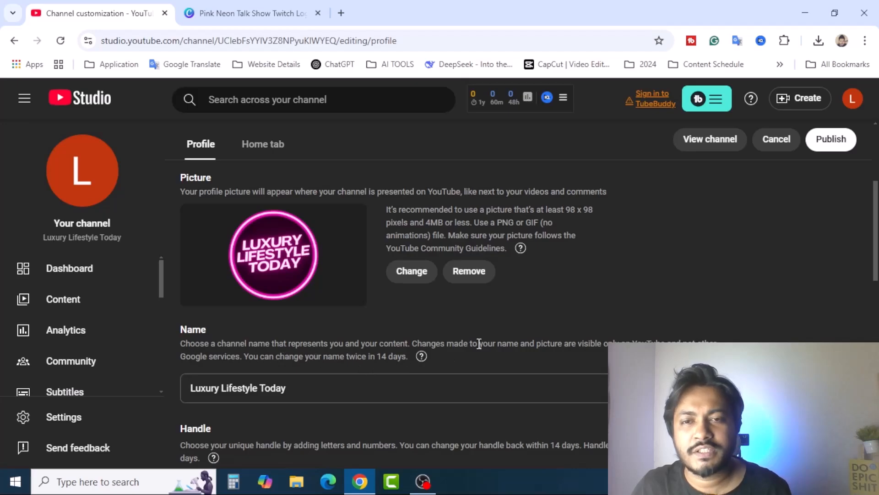
{"action": "scroll", "coordinate": [485, 339], "scroll_direction": "down", "scroll_amount": 7}
{"action": "scroll", "coordinate": [484, 339], "scroll_direction": "up", "scroll_amount": 3}
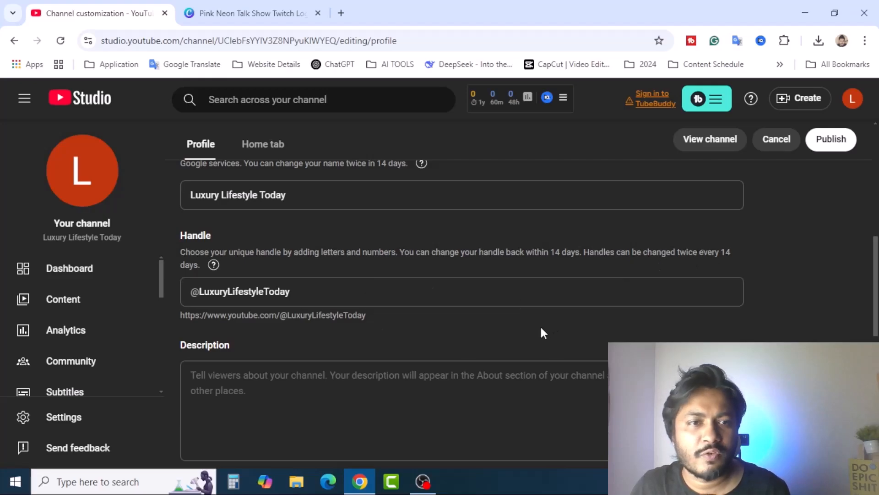
{"action": "scroll", "coordinate": [538, 326], "scroll_direction": "down", "scroll_amount": 3}
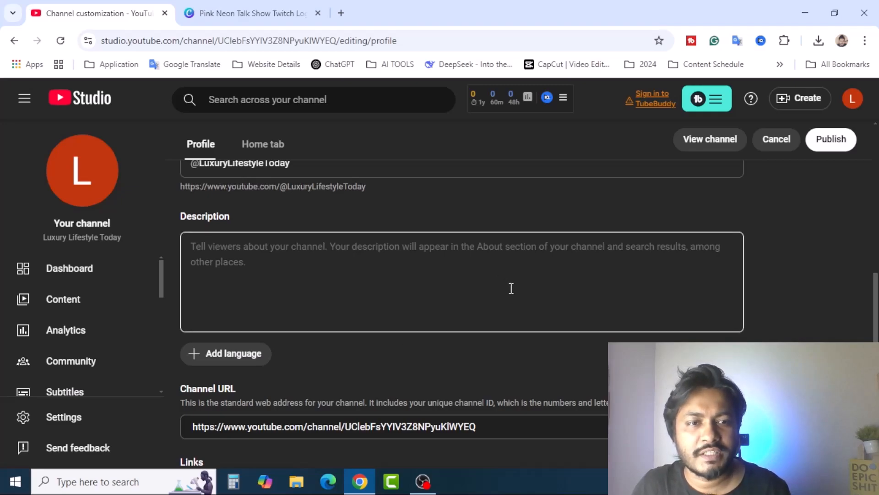
{"action": "scroll", "coordinate": [511, 288], "scroll_direction": "up", "scroll_amount": 8}
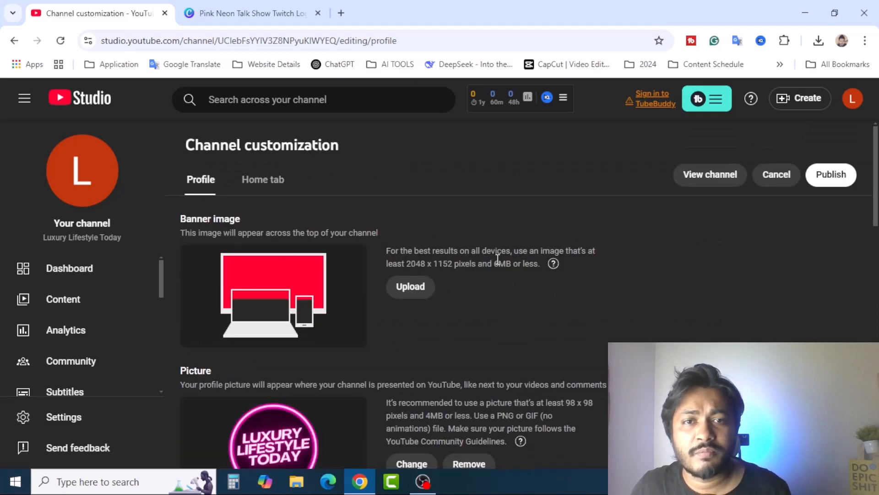
Step: Create a custom 2048 × 1152 px Canva design, matching YouTube's recommended banner size
{"action": "left_click", "coordinate": [266, 13]}
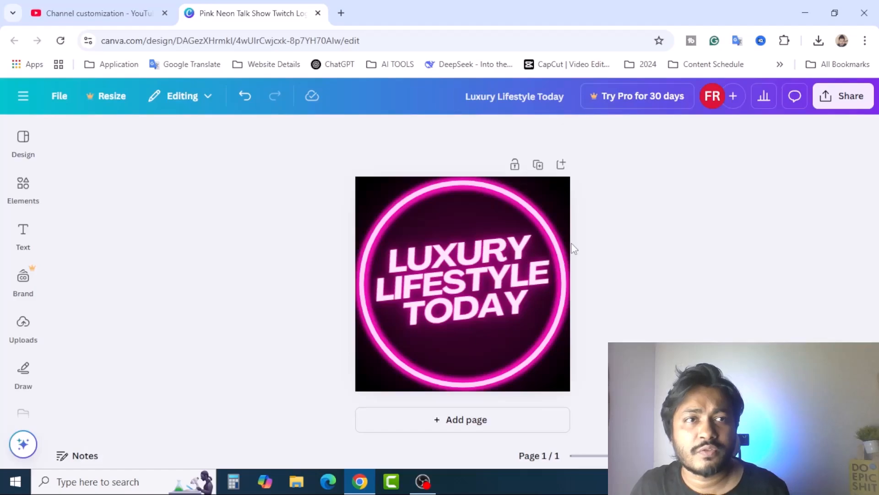
{"action": "left_click", "coordinate": [24, 95]}
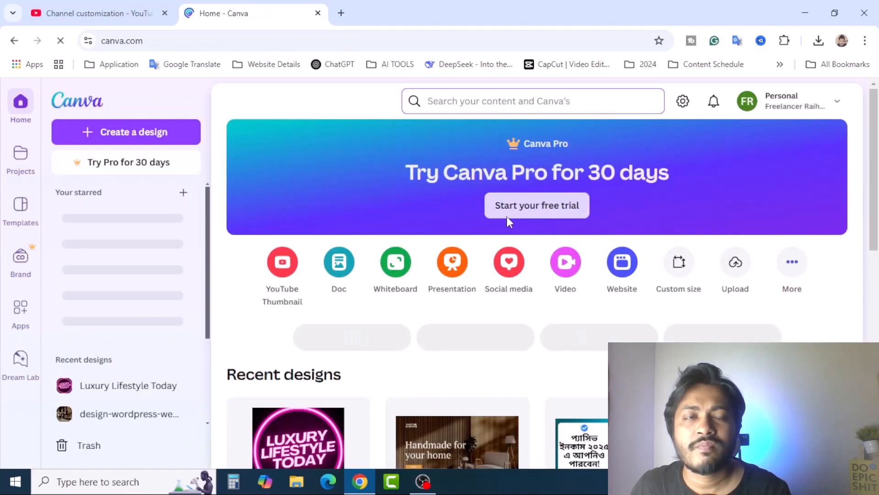
{"action": "left_click", "coordinate": [679, 262]}
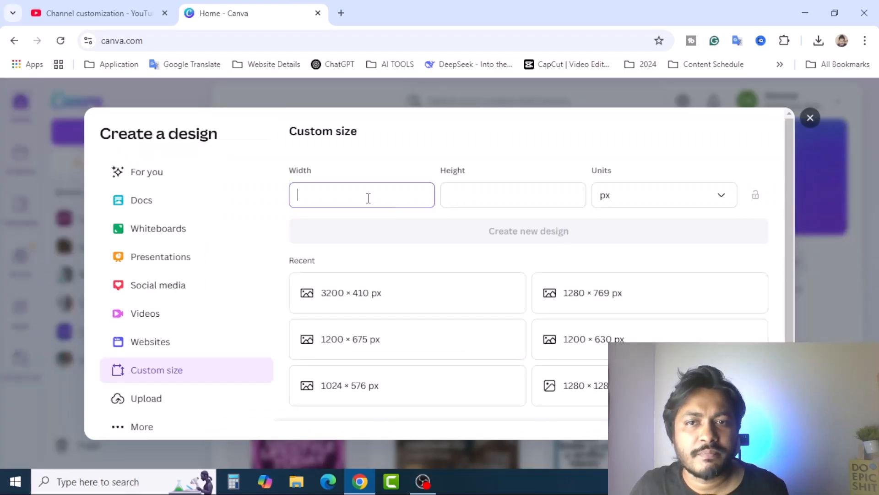
{"action": "left_click", "coordinate": [104, 11]}
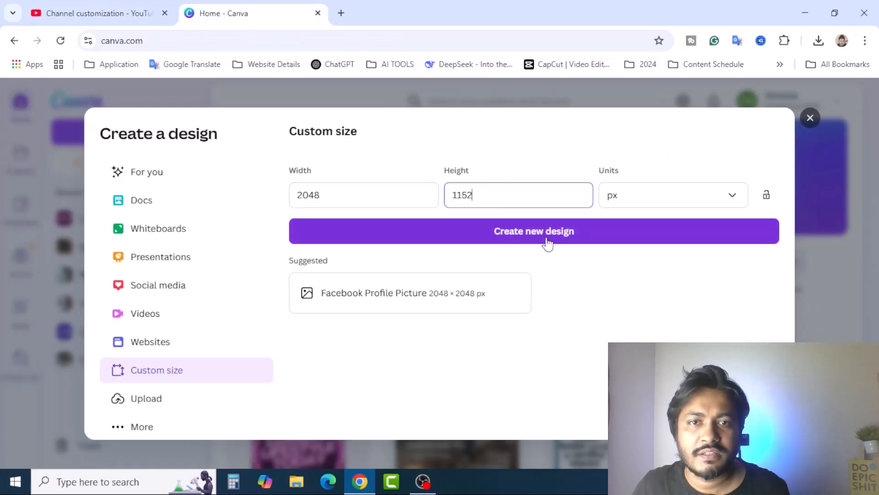
{"action": "left_click", "coordinate": [543, 238]}
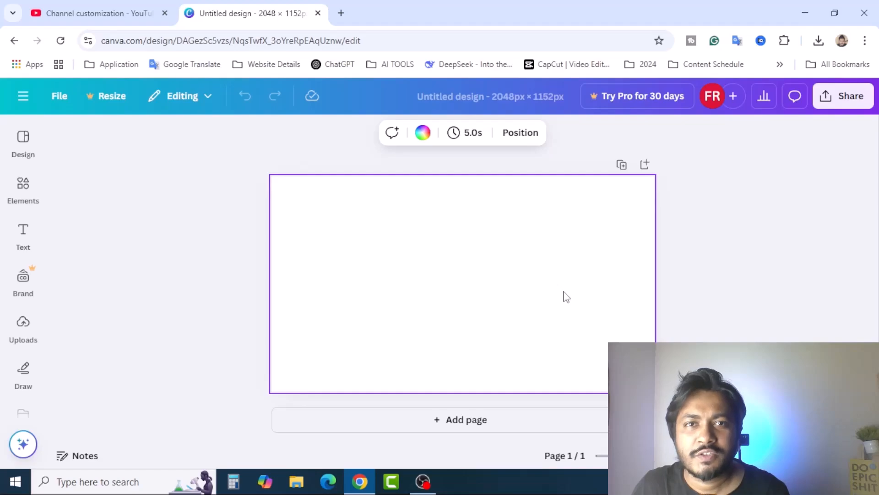
Step: Search the Canva elements library for the banner design
{"action": "left_click", "coordinate": [35, 202]}
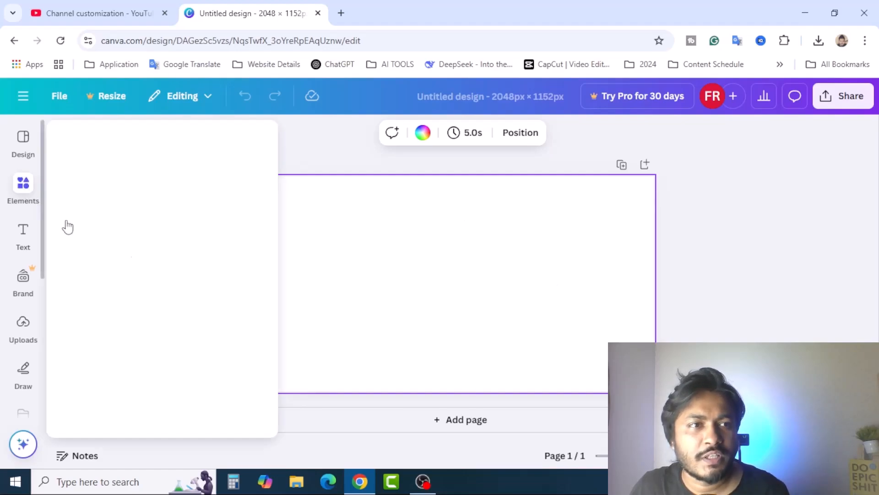
{"action": "key", "text": "ctrl+shift+Tab"}
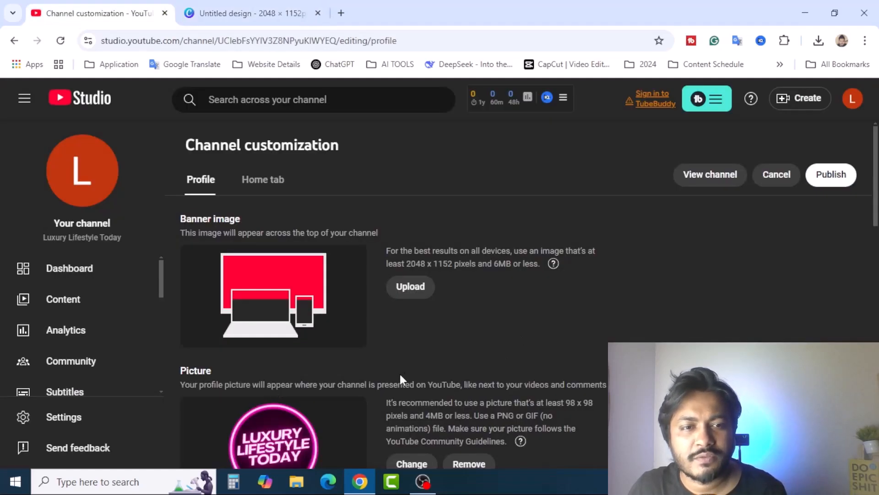
{"action": "left_click", "coordinate": [208, 19]}
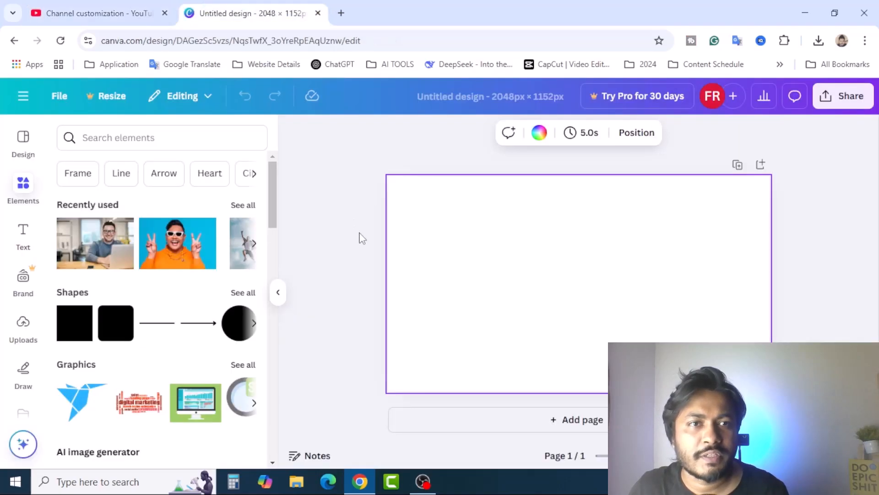
{"action": "left_click", "coordinate": [140, 139]}
{"action": "type", "text": "neon pink background"}
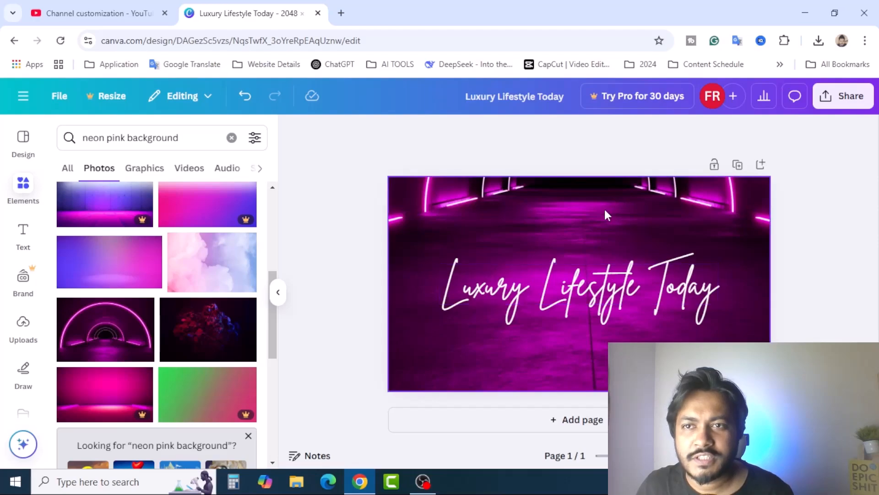
Step: Download the banner design as a PNG
{"action": "left_click", "coordinate": [829, 104]}
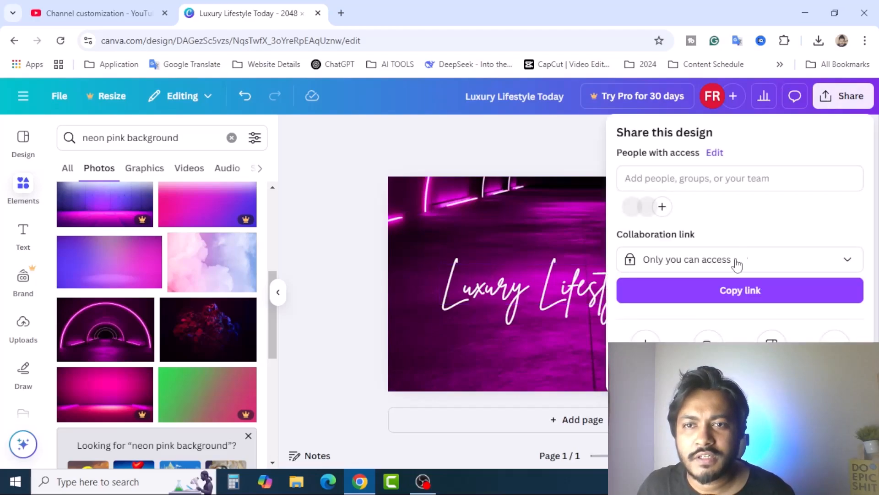
{"action": "left_click", "coordinate": [634, 337]}
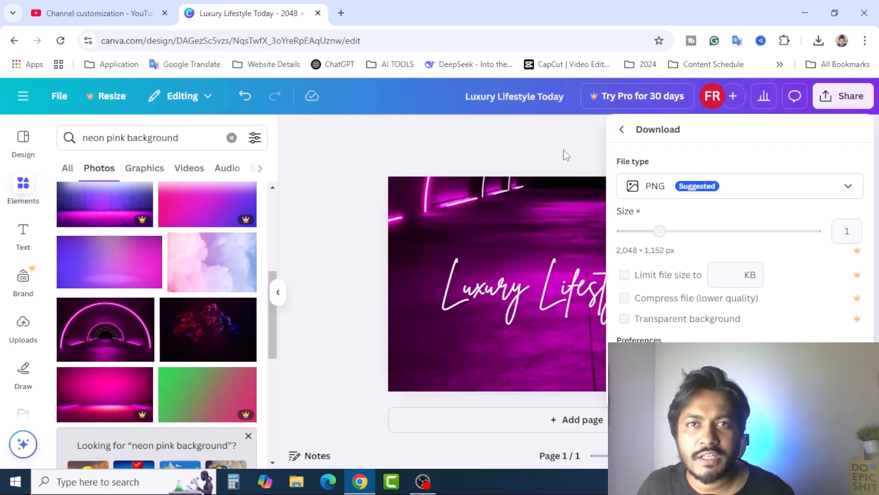
{"action": "left_click", "coordinate": [740, 386]}
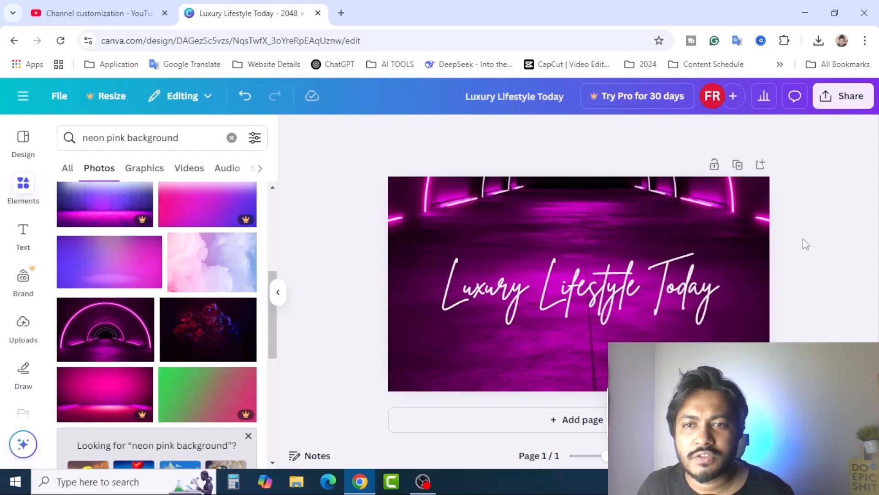
Step: Upload the banner PNG in YouTube Studio, review its crop, then select Canva's Luxury Lifestyle Today title
{"action": "left_click", "coordinate": [87, 12]}
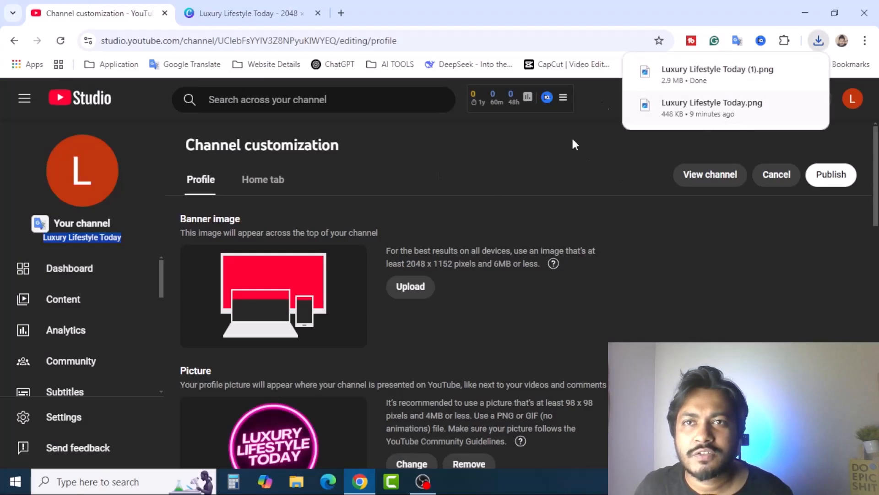
{"action": "left_click", "coordinate": [488, 180]}
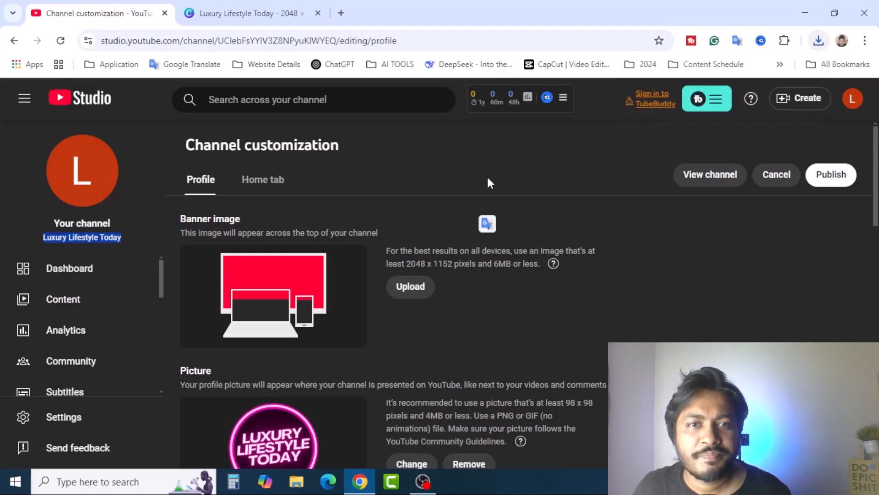
{"action": "left_click", "coordinate": [420, 290]}
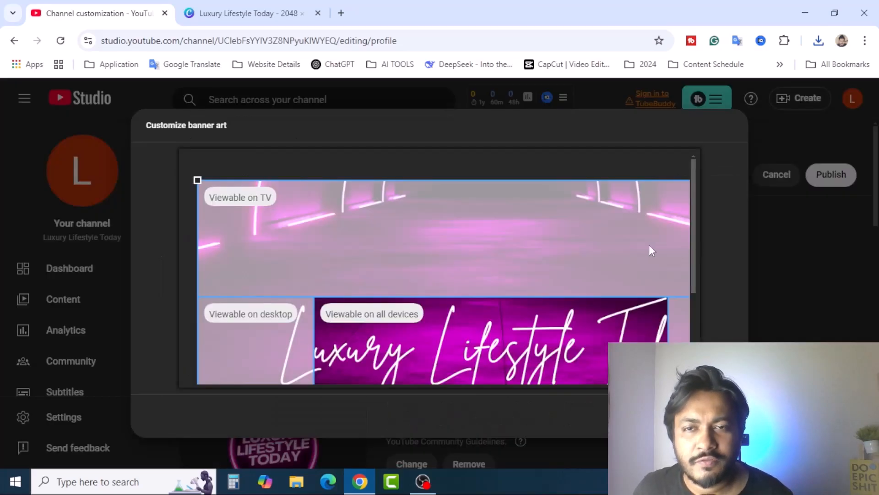
{"action": "scroll", "coordinate": [649, 245], "scroll_direction": "down", "scroll_amount": 2}
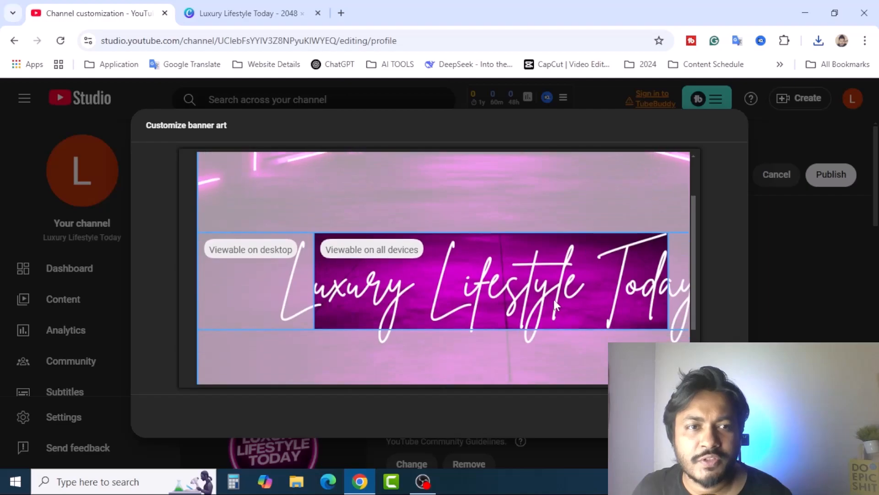
{"action": "scroll", "coordinate": [458, 275], "scroll_direction": "up", "scroll_amount": 2}
{"action": "scroll", "coordinate": [320, 225], "scroll_direction": "down", "scroll_amount": 3}
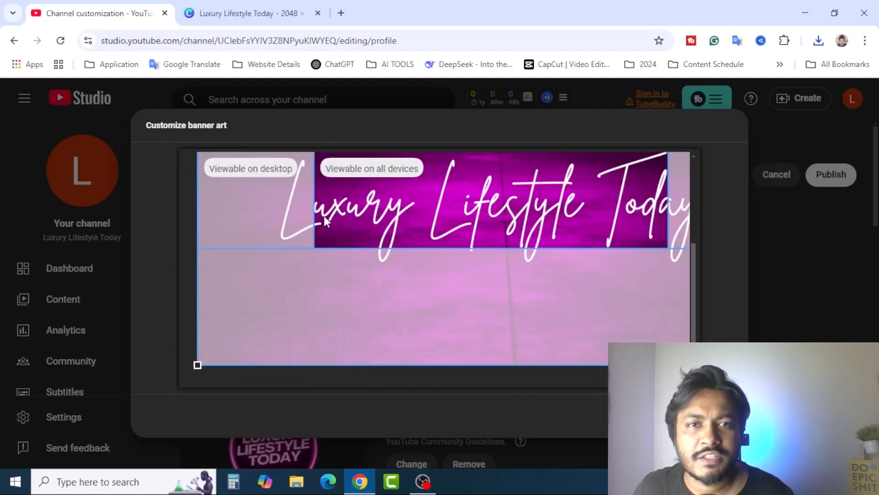
{"action": "scroll", "coordinate": [405, 272], "scroll_direction": "up", "scroll_amount": 3}
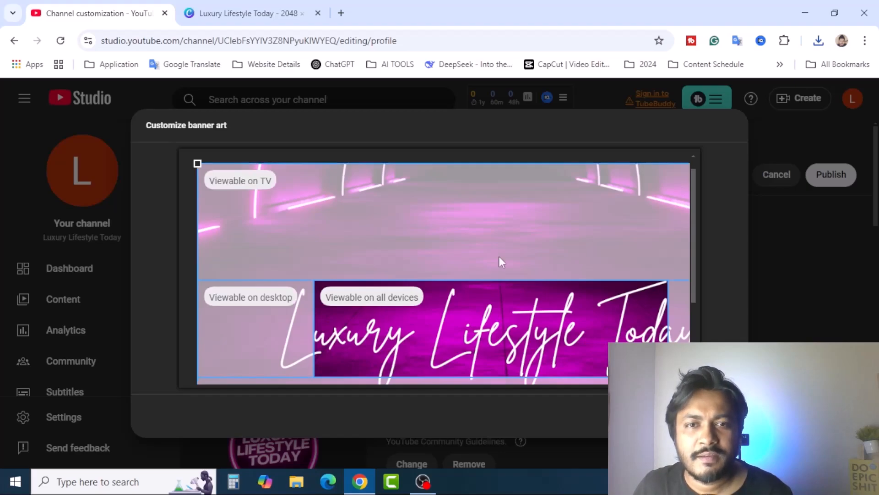
{"action": "scroll", "coordinate": [499, 257], "scroll_direction": "down", "scroll_amount": 2}
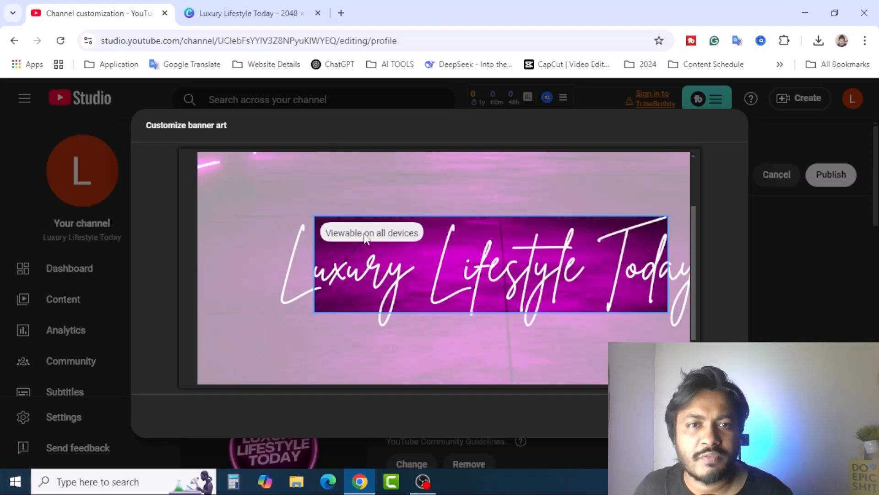
{"action": "left_click", "coordinate": [243, 13]}
{"action": "left_click", "coordinate": [500, 298]}
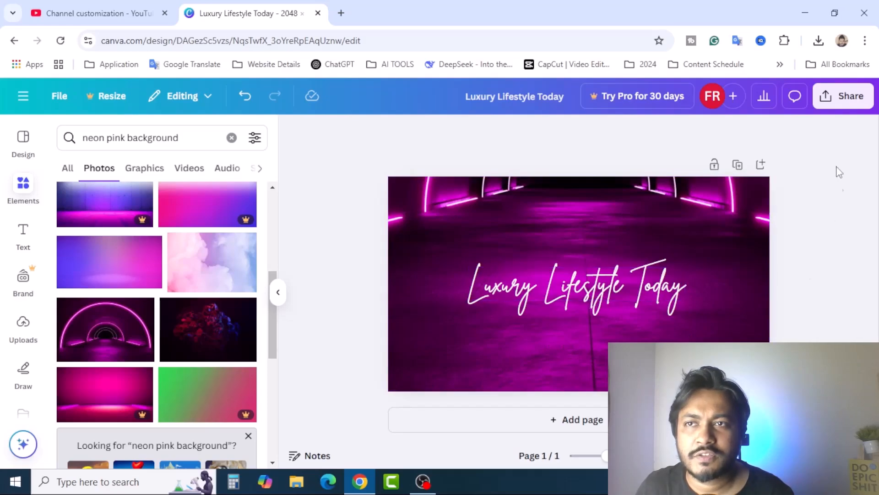
Step: Open Canva's sharing options to export the banner with the smaller title
{"action": "left_click", "coordinate": [839, 95]}
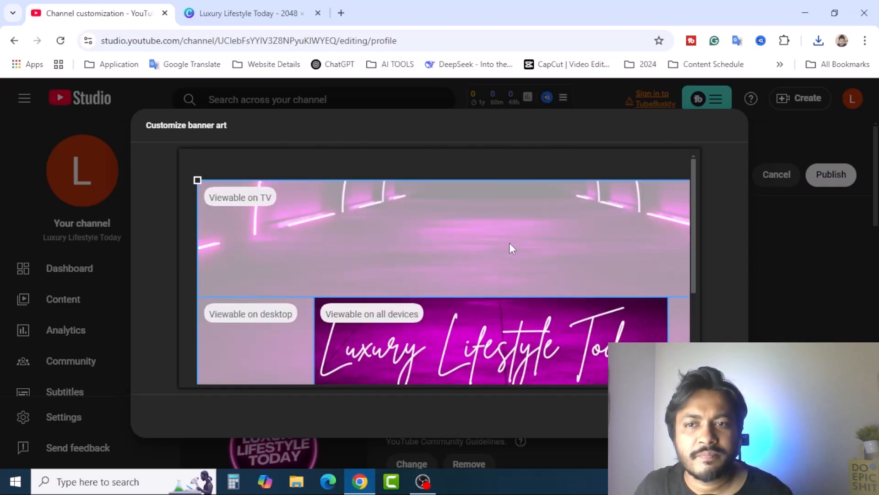
Step: Apply the neon pink Luxury Lifestyle Today banner crop and scroll down toward the Description section
{"action": "scroll", "coordinate": [510, 243], "scroll_direction": "down", "scroll_amount": 2}
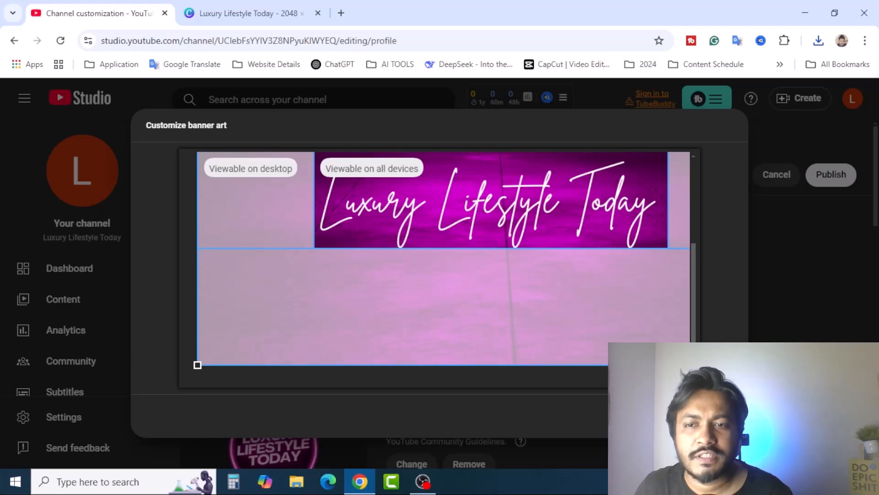
{"action": "left_click", "coordinate": [716, 416]}
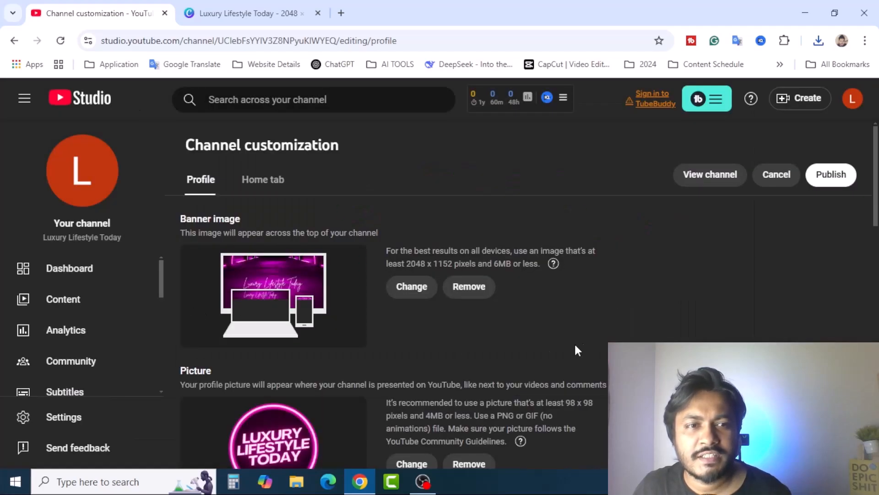
{"action": "scroll", "coordinate": [545, 351], "scroll_direction": "down", "scroll_amount": 4}
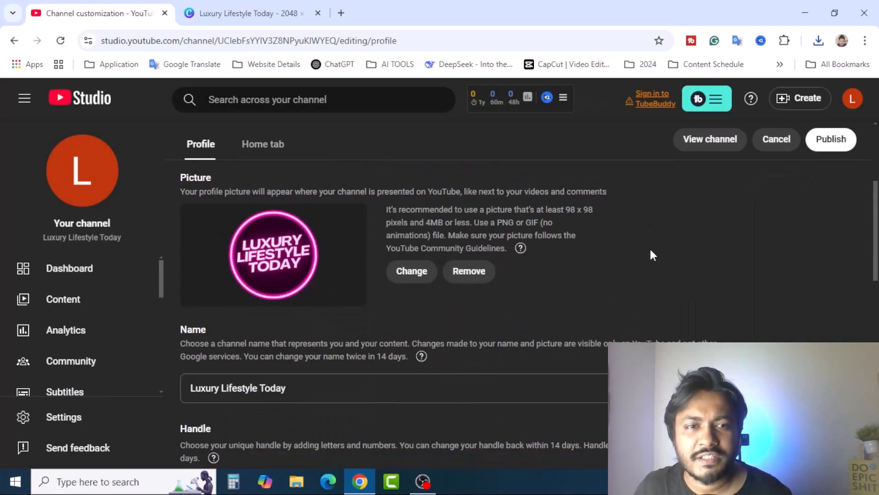
{"action": "scroll", "coordinate": [680, 260], "scroll_direction": "down", "scroll_amount": 7}
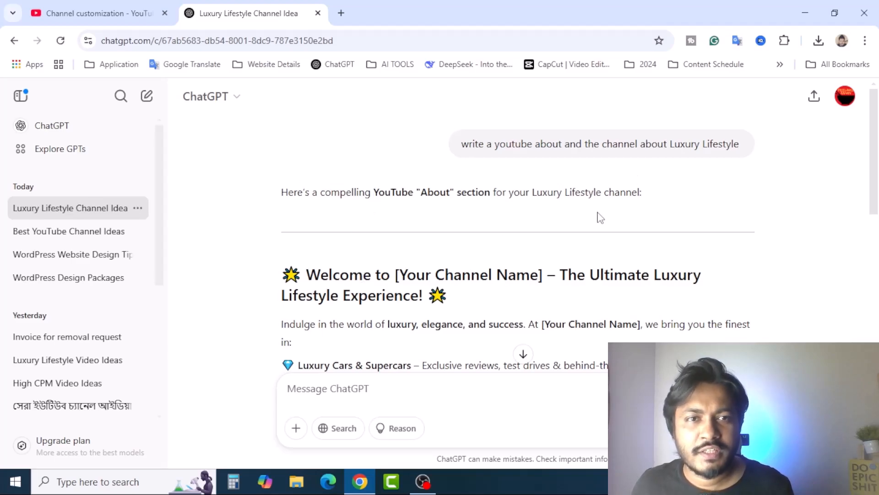
Step: Select the ChatGPT-drafted About-section text for the Luxury Lifestyle channel
{"action": "scroll", "coordinate": [512, 245], "scroll_direction": "down", "scroll_amount": 1}
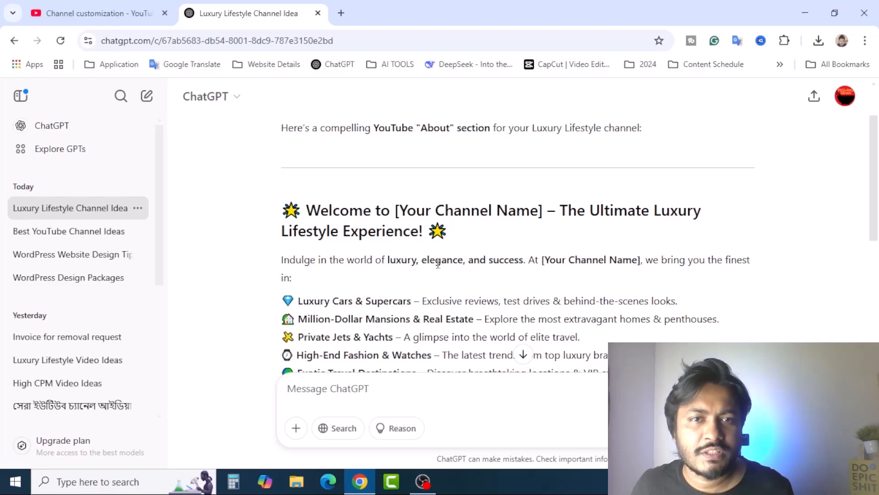
{"action": "scroll", "coordinate": [439, 264], "scroll_direction": "down", "scroll_amount": 4}
{"action": "scroll", "coordinate": [367, 229], "scroll_direction": "up", "scroll_amount": 4}
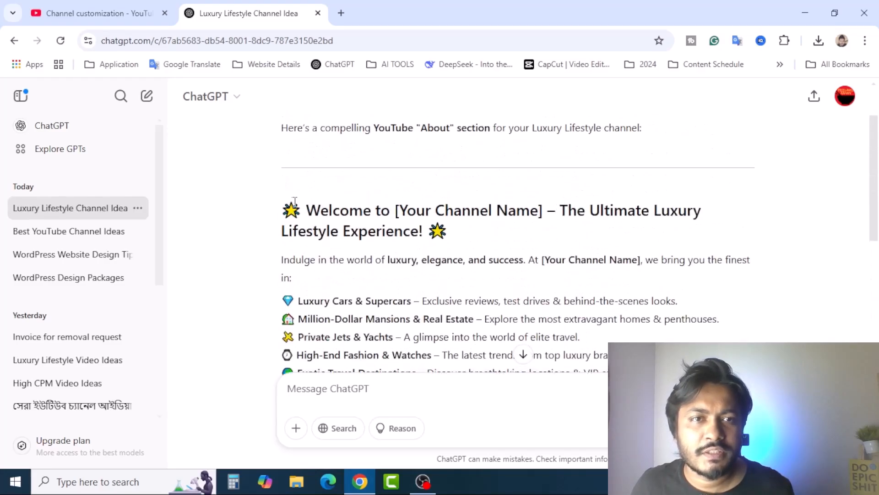
{"action": "left_click_drag", "start_coordinate": [286, 209], "coordinate": [367, 219]}
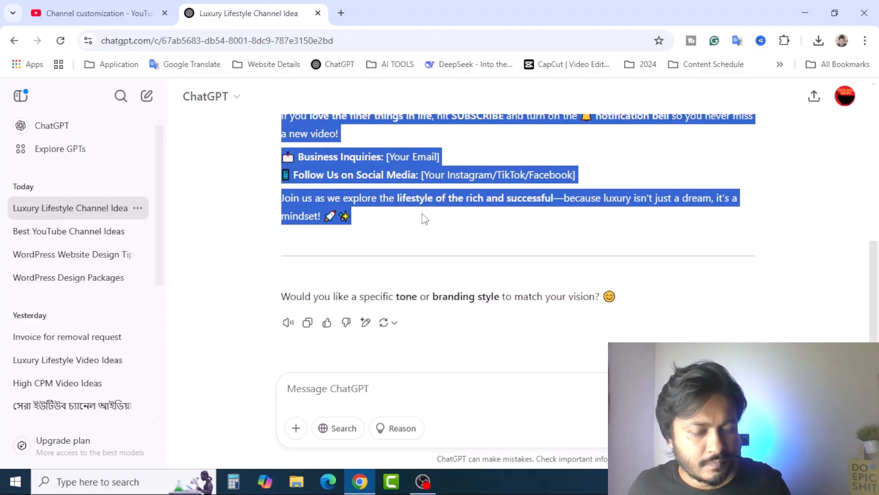
{"action": "left_click", "coordinate": [121, 9]}
{"action": "scroll", "coordinate": [458, 274], "scroll_direction": "down", "scroll_amount": 1}
{"action": "scroll", "coordinate": [494, 324], "scroll_direction": "down", "scroll_amount": 10}
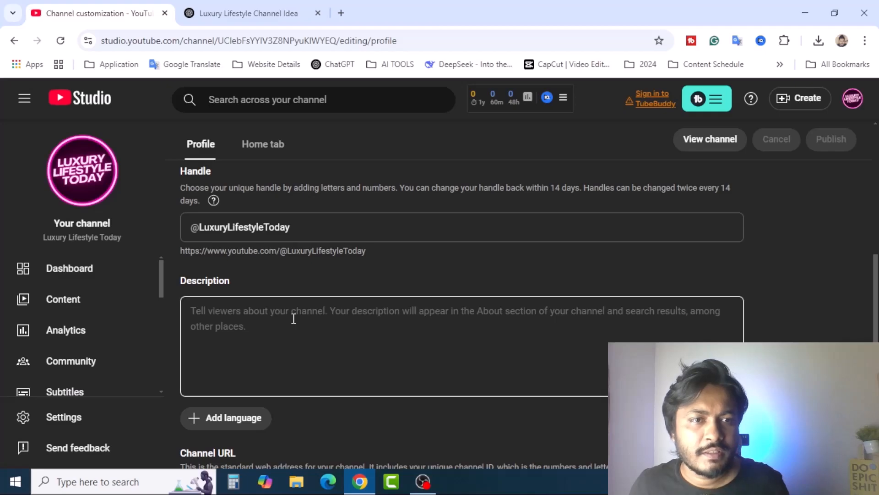
Step: Paste the ChatGPT-written luxury welcome text into the channel Description field
{"action": "left_click", "coordinate": [293, 318]}
{"action": "key", "text": "ctrl+v"}
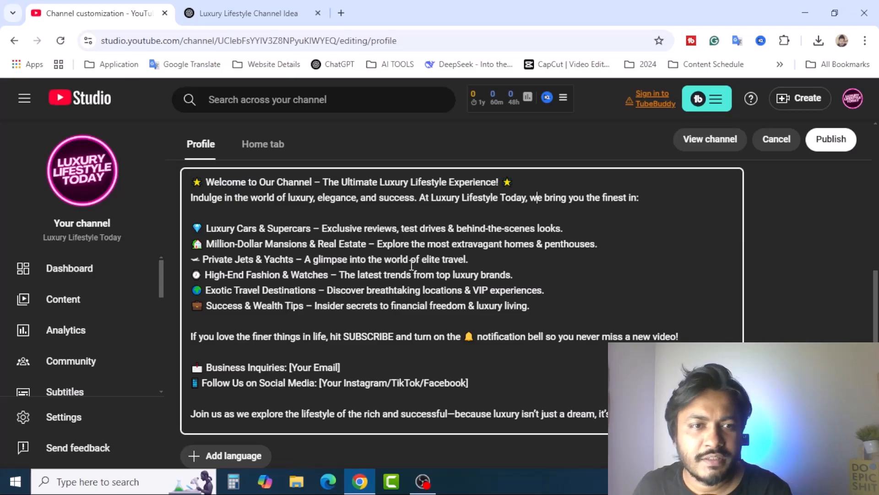
{"action": "scroll", "coordinate": [414, 265], "scroll_direction": "down", "scroll_amount": 3}
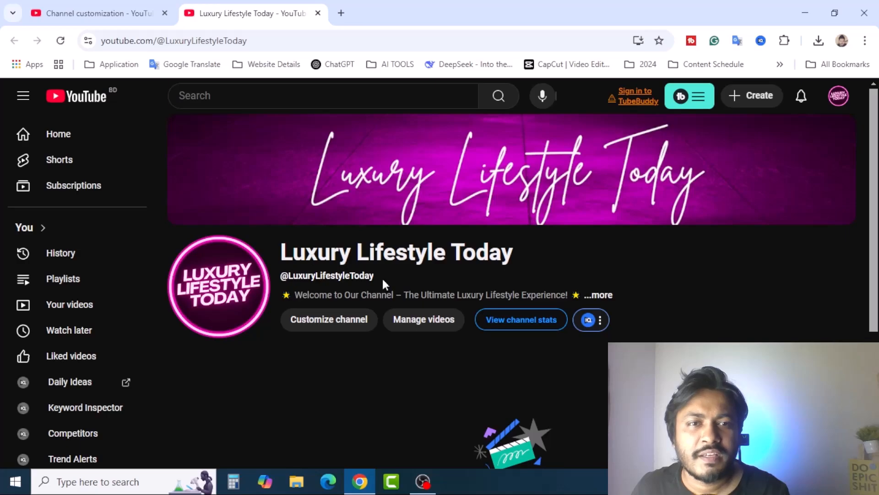
{"action": "left_click", "coordinate": [608, 297]}
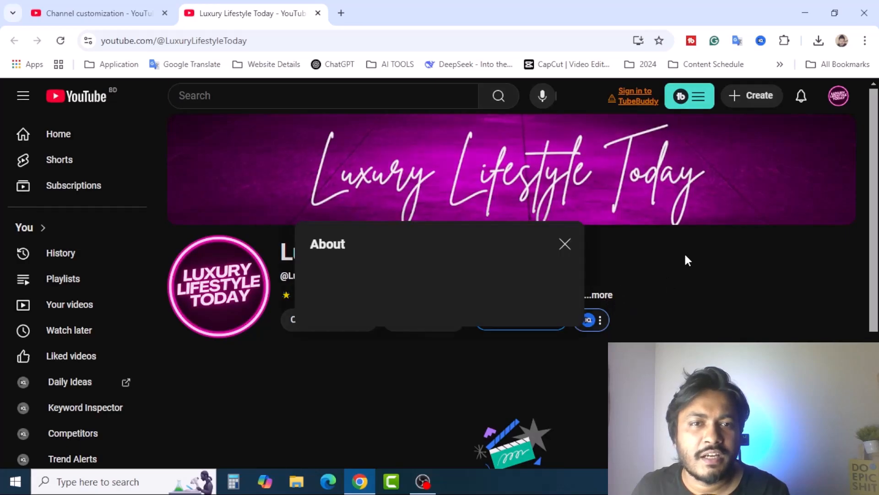
{"action": "left_click", "coordinate": [638, 282]}
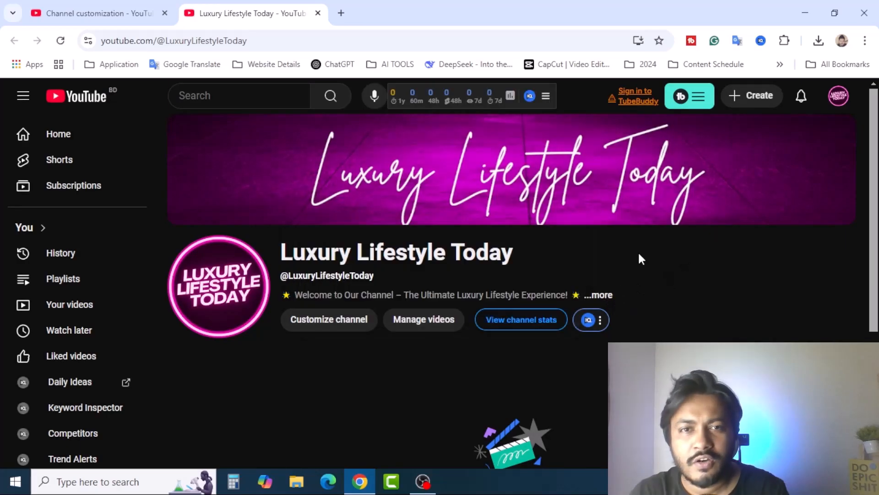